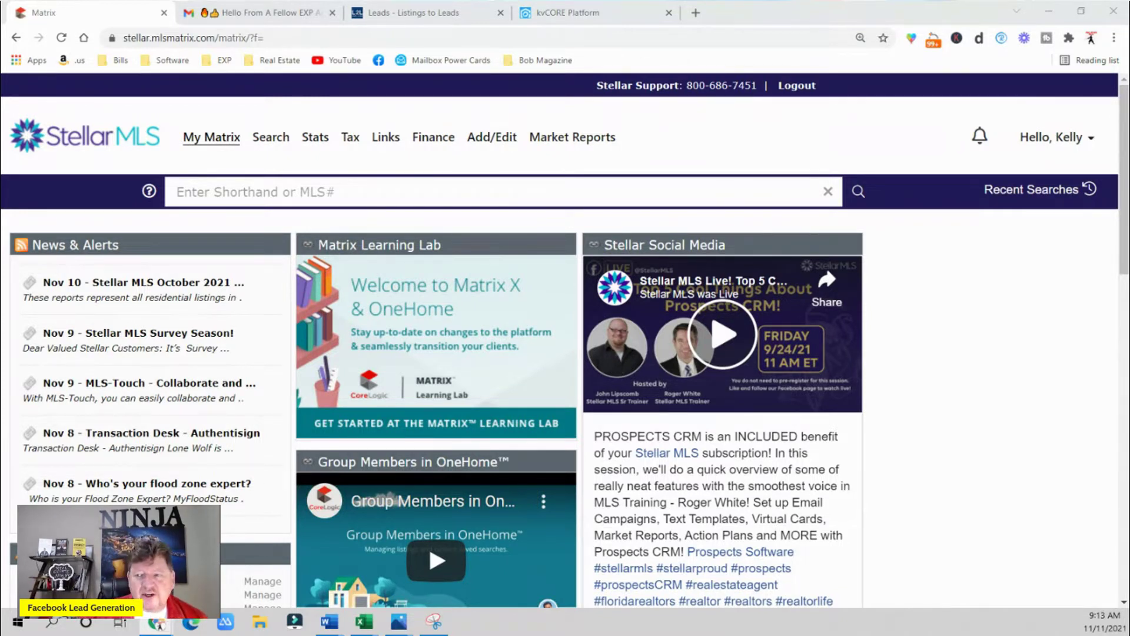
# Step: Open a detailed residential search and limit the county to Lake
pyautogui.moveTo(275, 134)
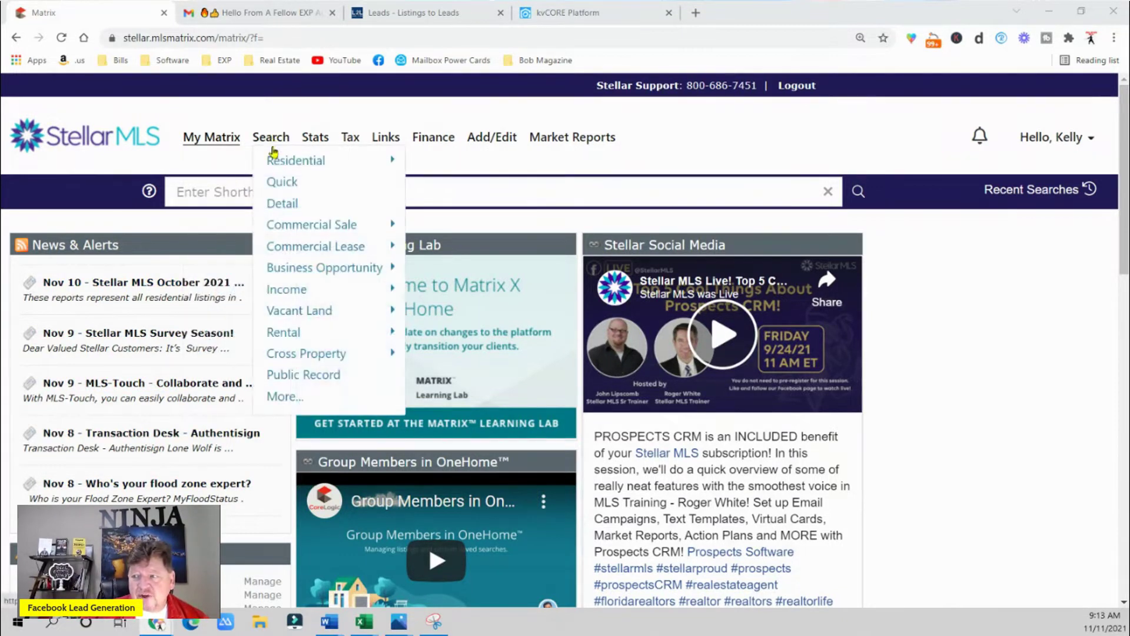
pyautogui.moveTo(366, 163)
pyautogui.click(429, 186)
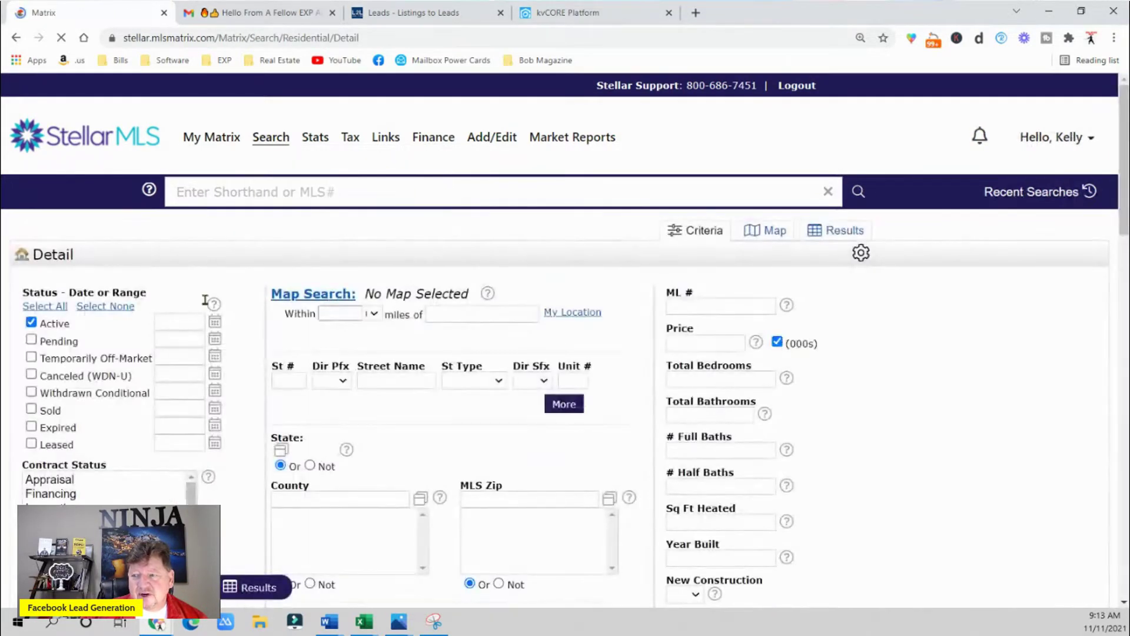
pyautogui.scroll(-3, 342, 365)
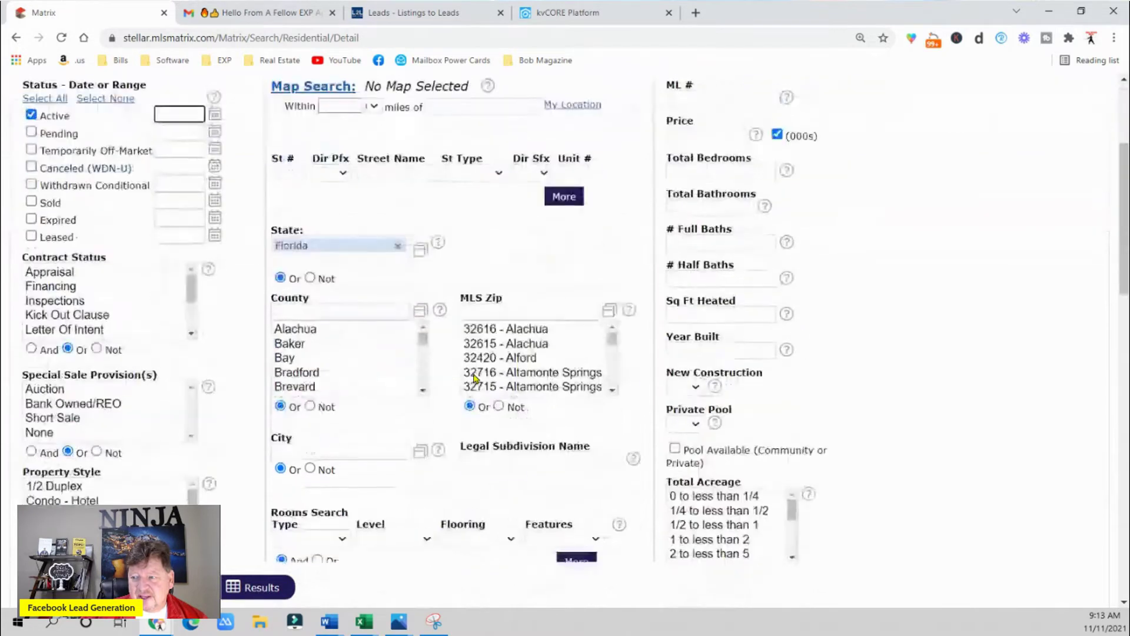
pyautogui.click(341, 310)
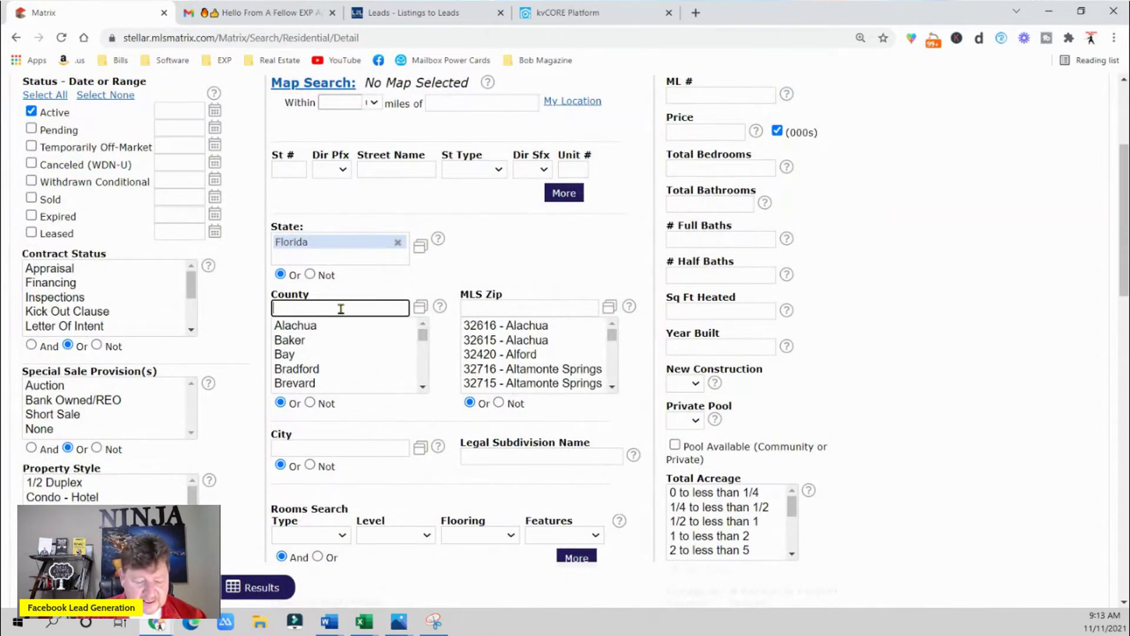
pyautogui.write('Lake')
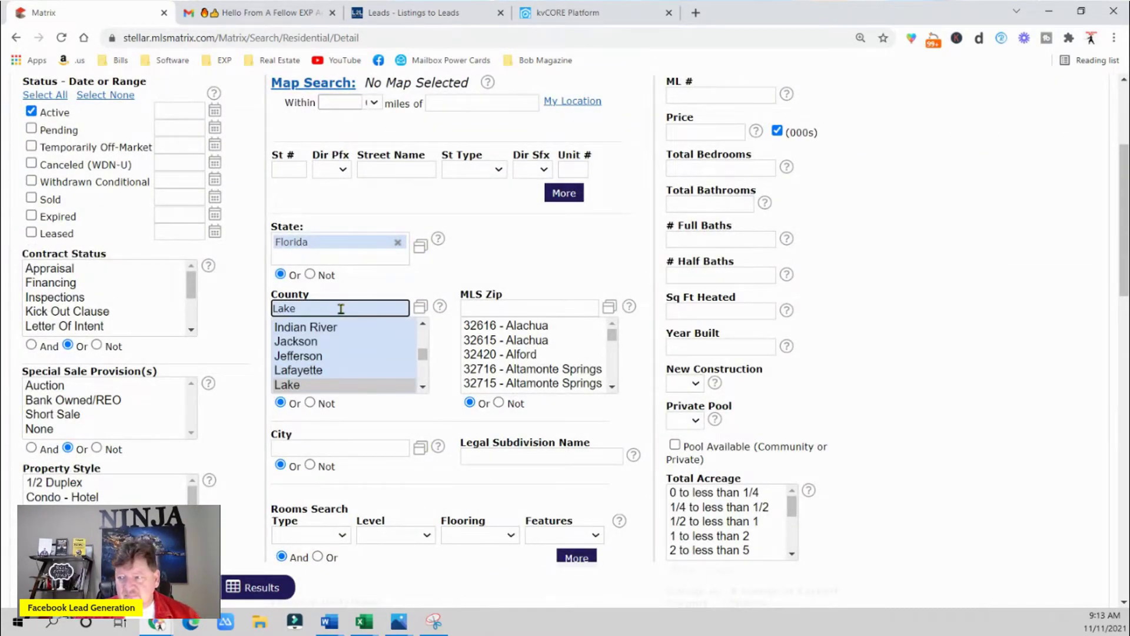
pyautogui.click(305, 386)
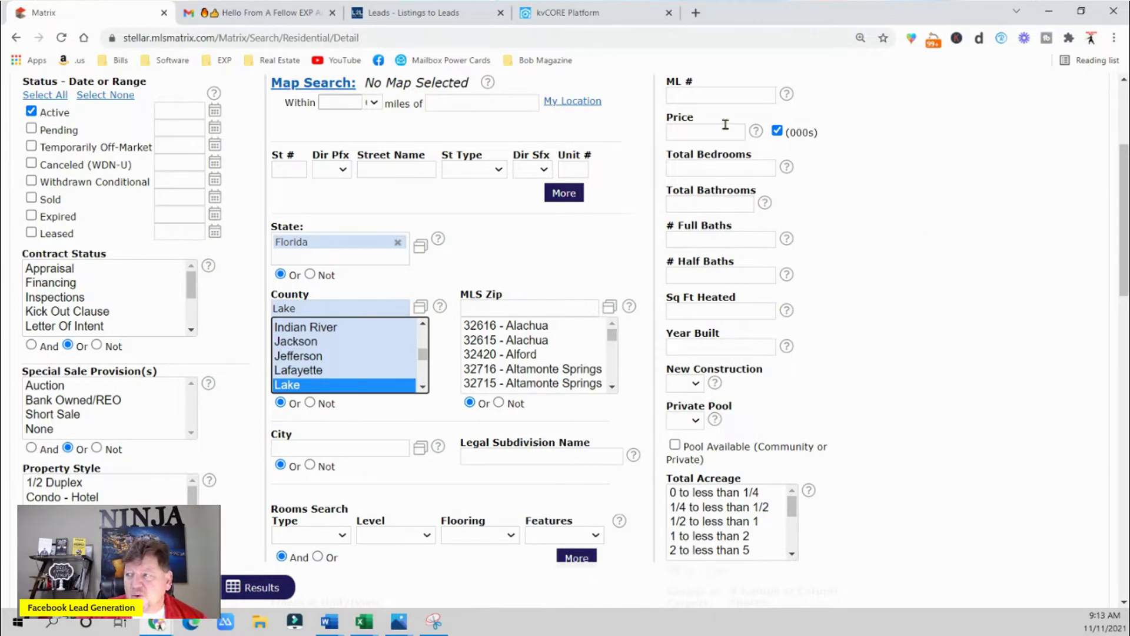
# Step: Enter 200- as the price criterion, in thousands
pyautogui.click(693, 131)
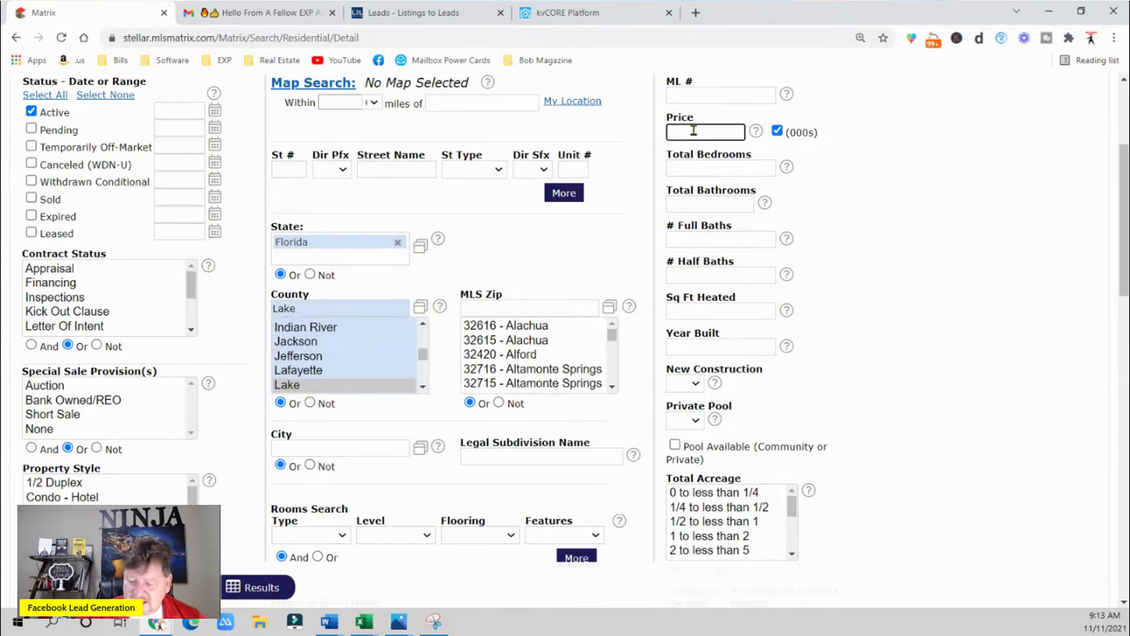
pyautogui.write('2000')
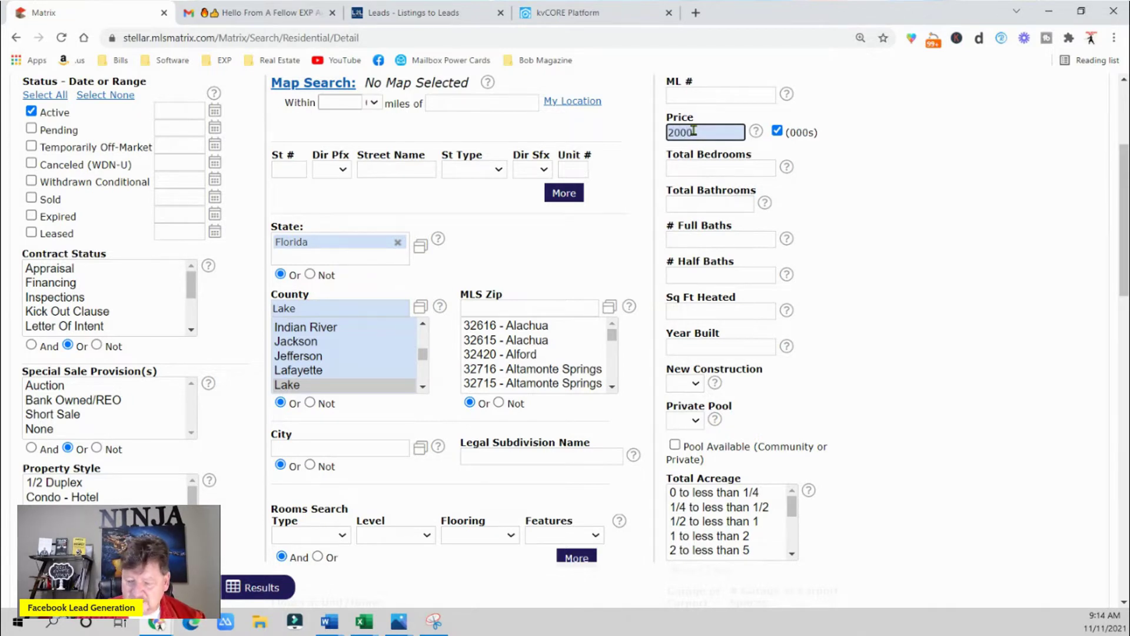
pyautogui.press('BackSpace')
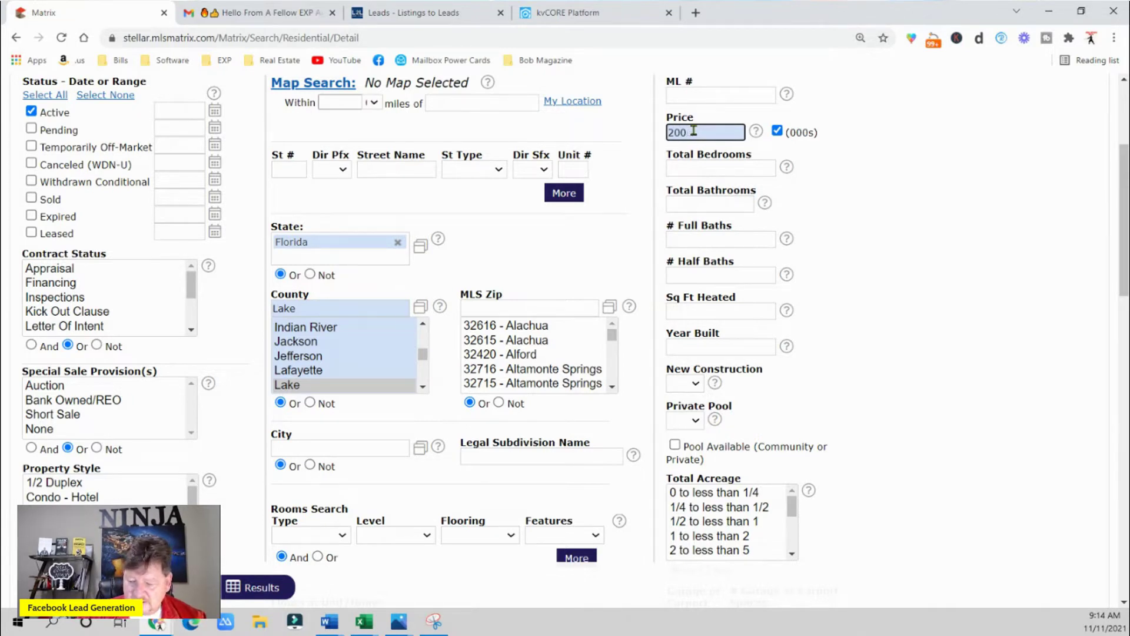
pyautogui.write('-')
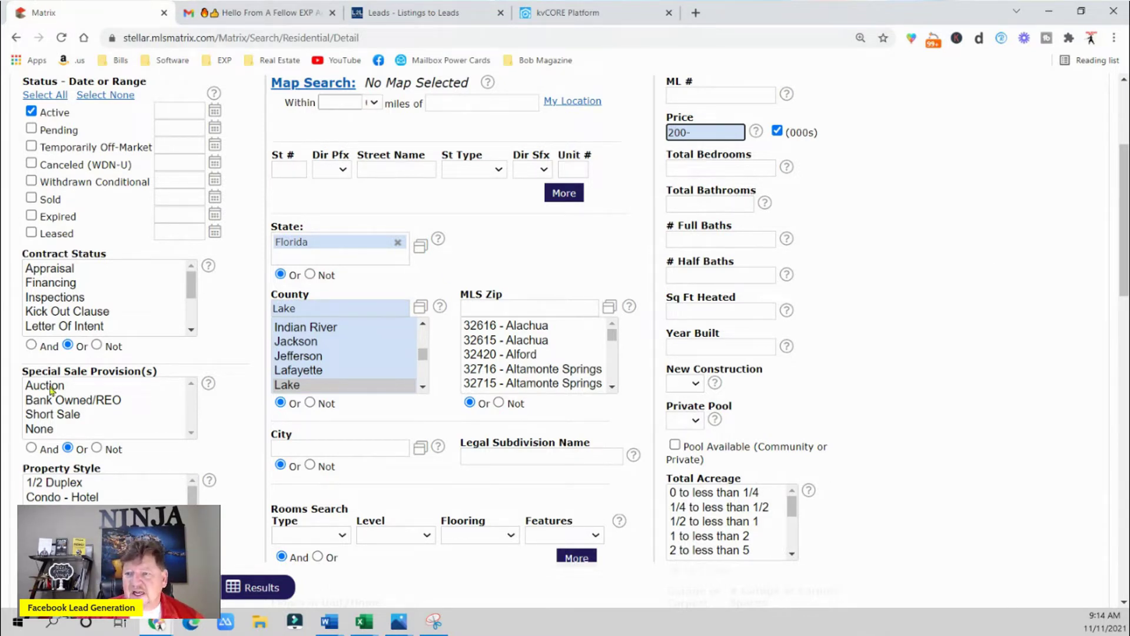
# Step: Set the special sale provision criterion to None
pyautogui.click(39, 433)
pyautogui.hotkey('ctrl', 'a')
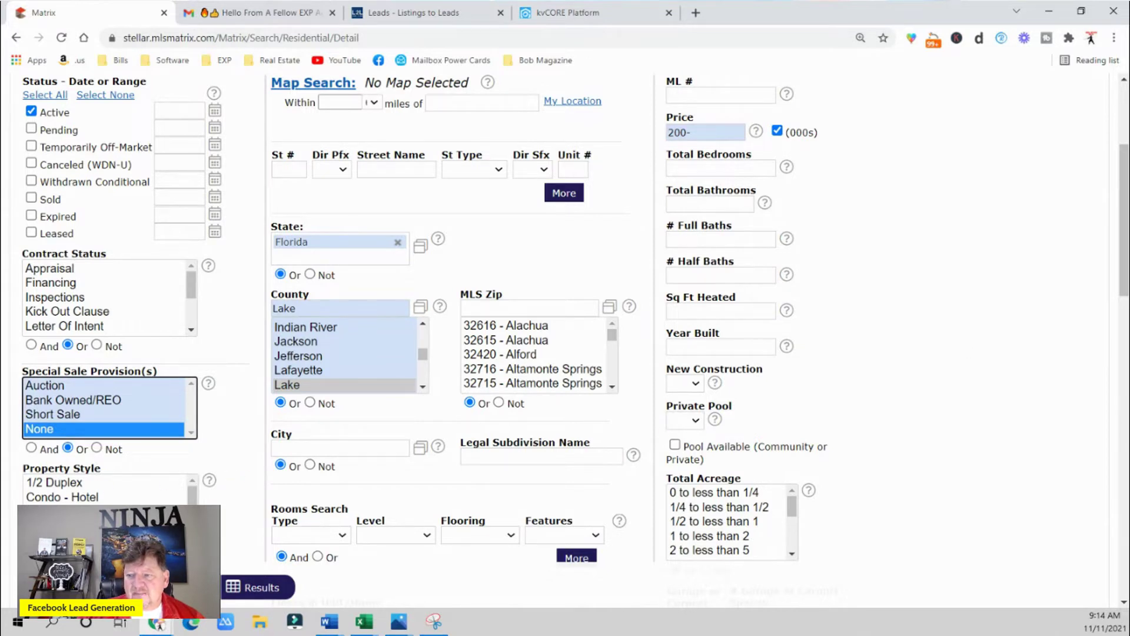
pyautogui.click(192, 500)
pyautogui.scroll(3, 106, 488)
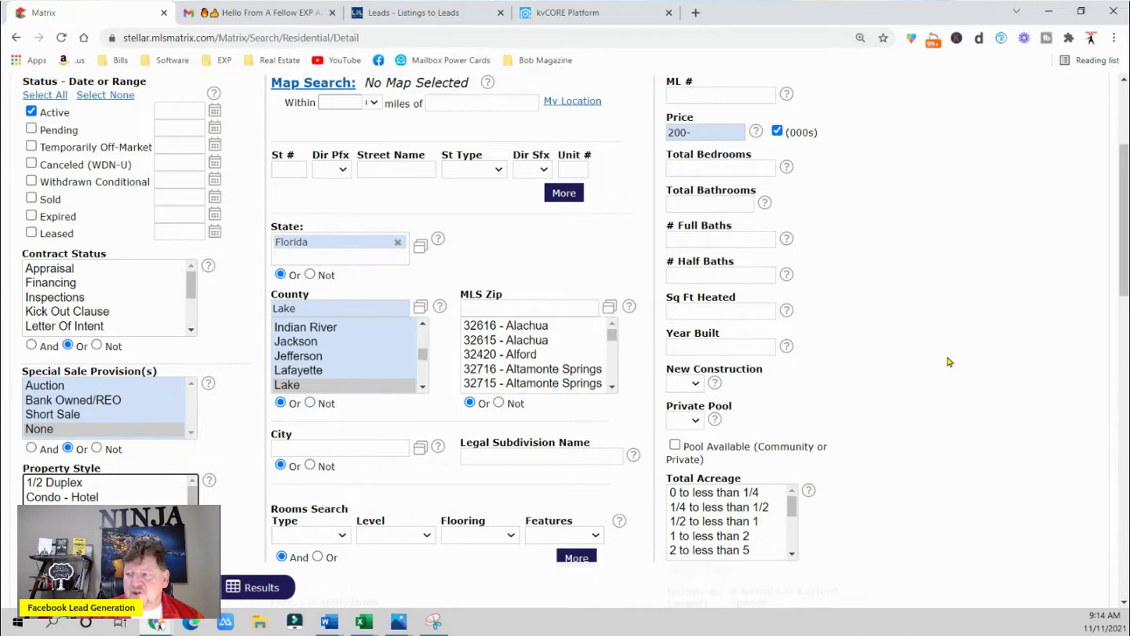
# Step: Restrict the search to listings whose list office name is EXP Realty
pyautogui.scroll(-8, 887, 316)
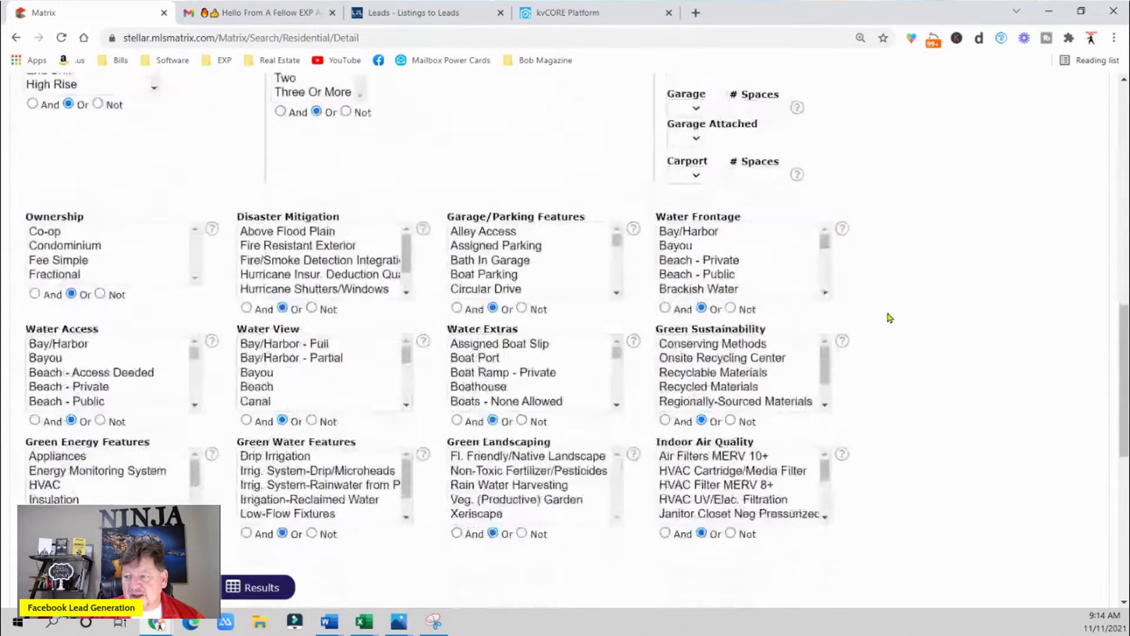
pyautogui.scroll(-5, 888, 316)
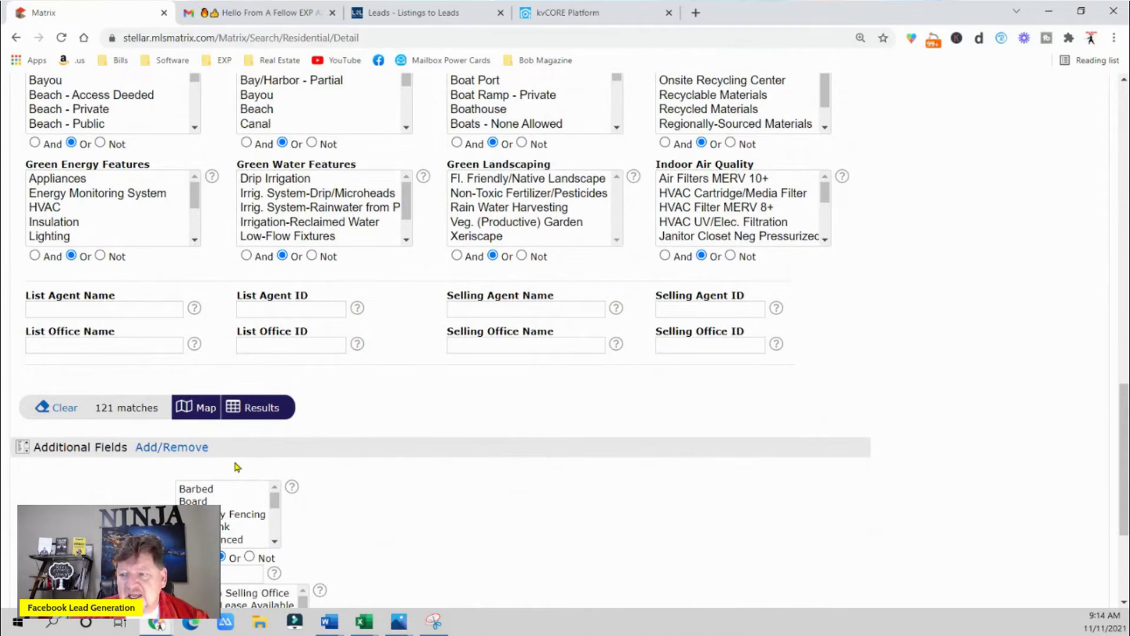
pyautogui.scroll(-3, 235, 466)
pyautogui.scroll(3, 177, 400)
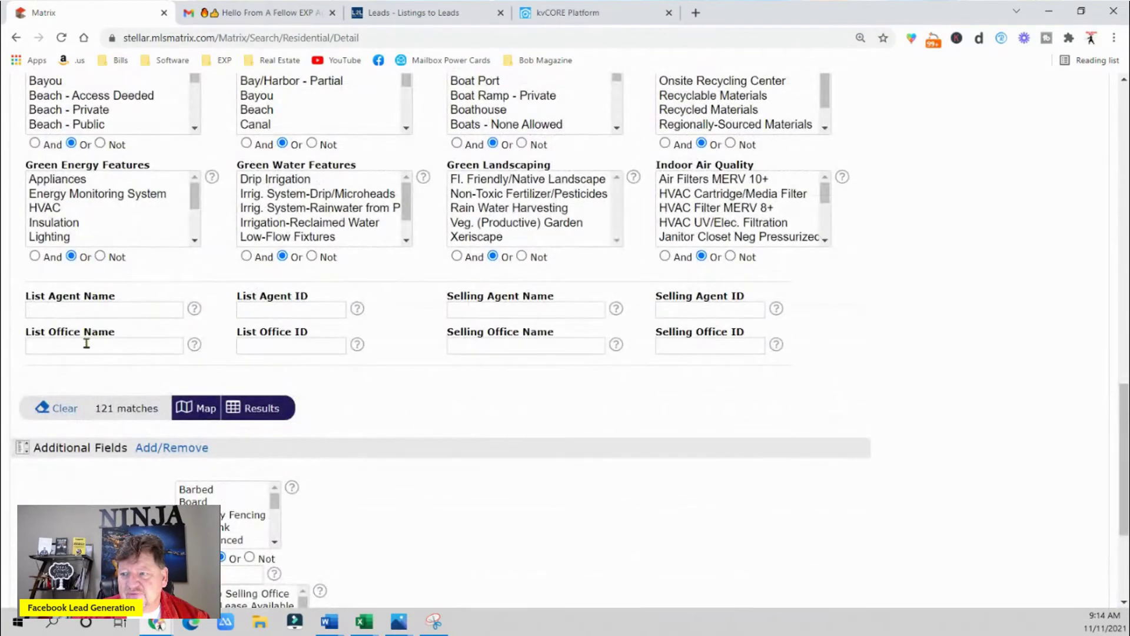
pyautogui.click(86, 343)
pyautogui.click(62, 380)
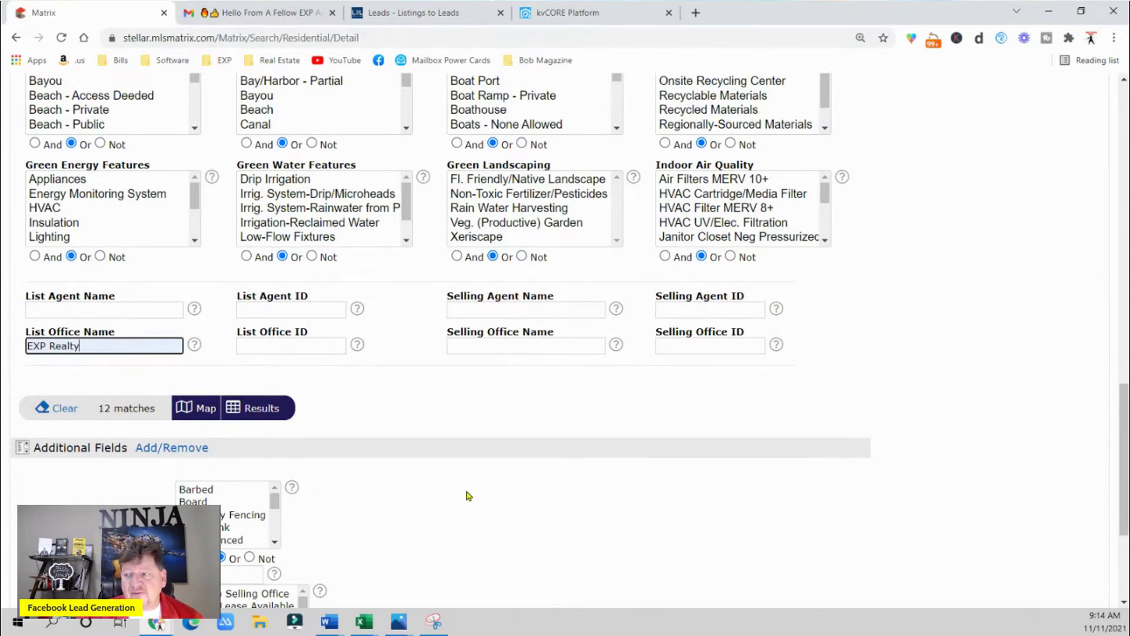
# Step: Change the price criterion to 150+ in thousands and show the matching listings
pyautogui.scroll(8, 922, 379)
pyautogui.scroll(6, 922, 378)
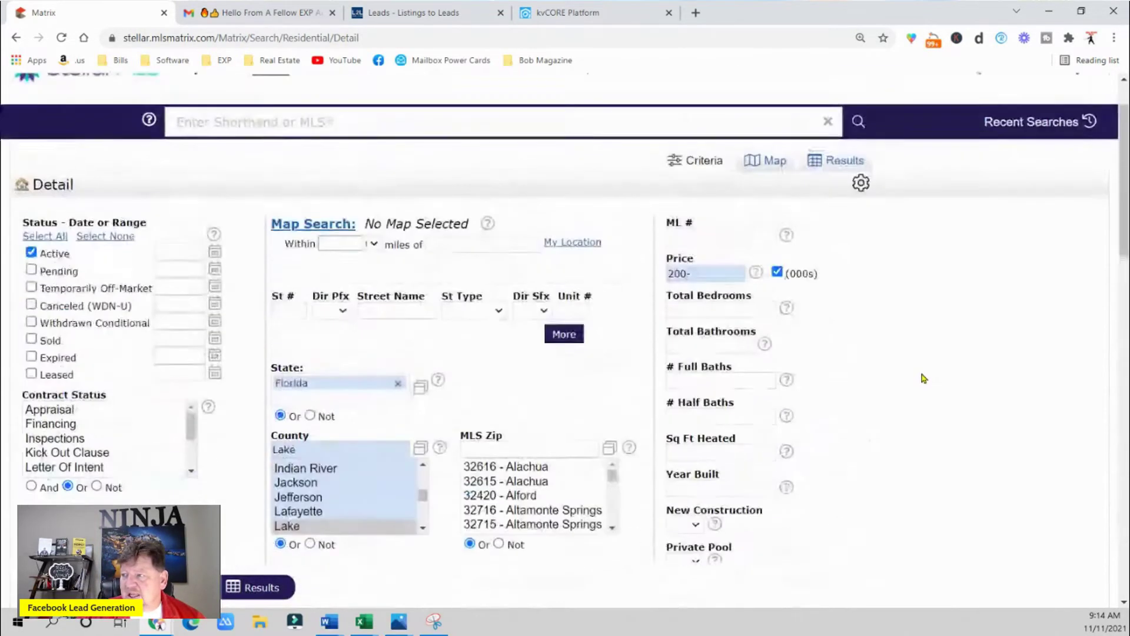
pyautogui.doubleClick(689, 275)
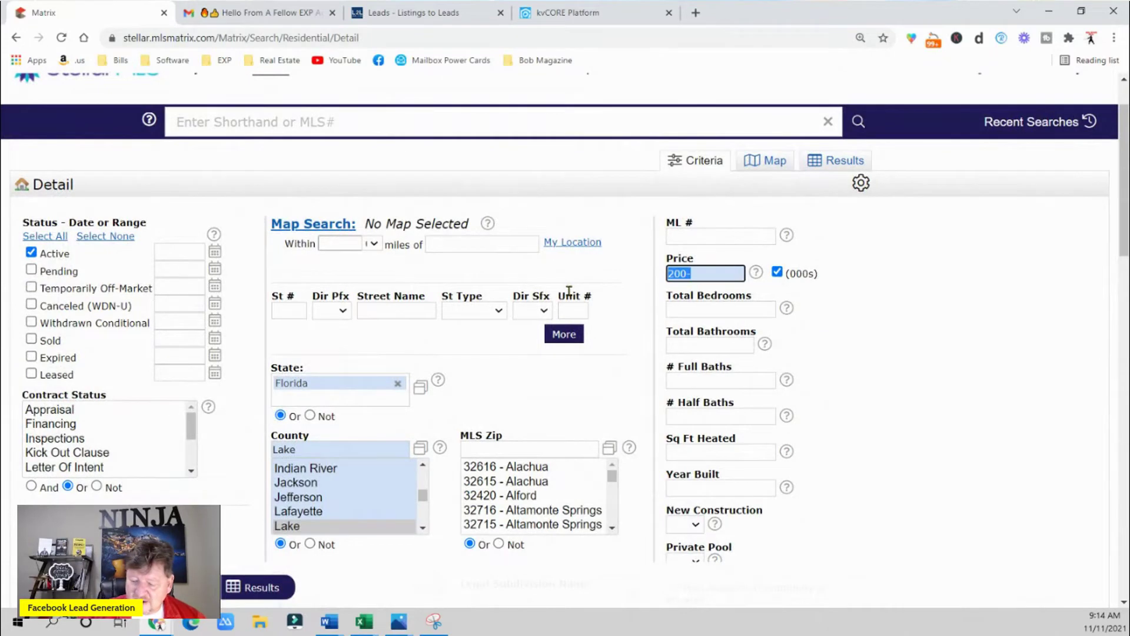
pyautogui.write('150')
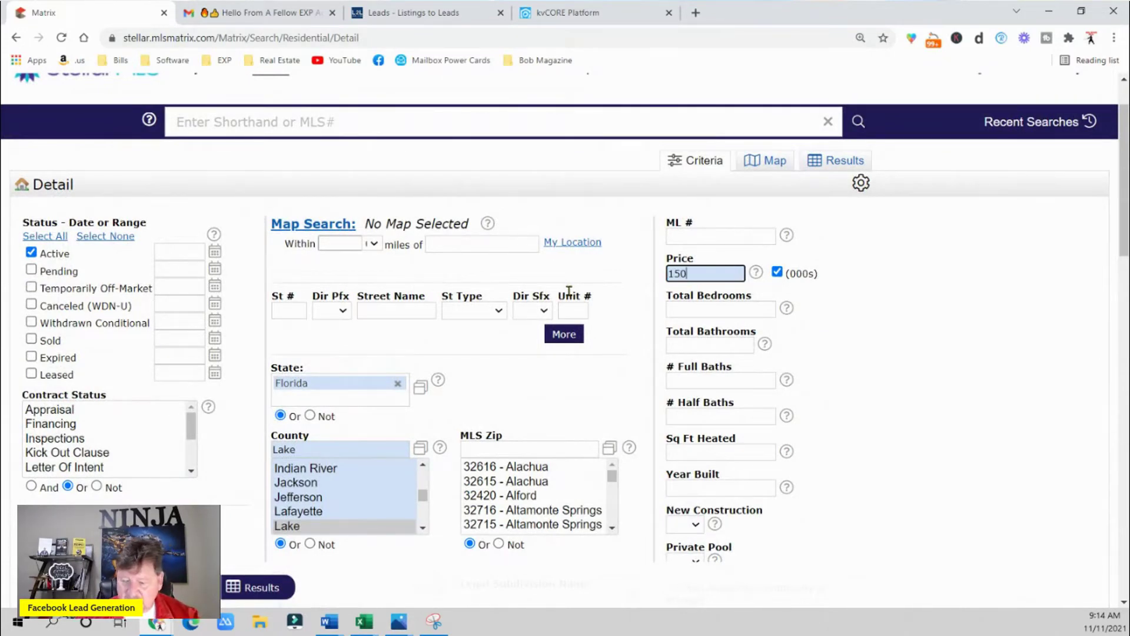
pyautogui.write('+')
pyautogui.click(935, 396)
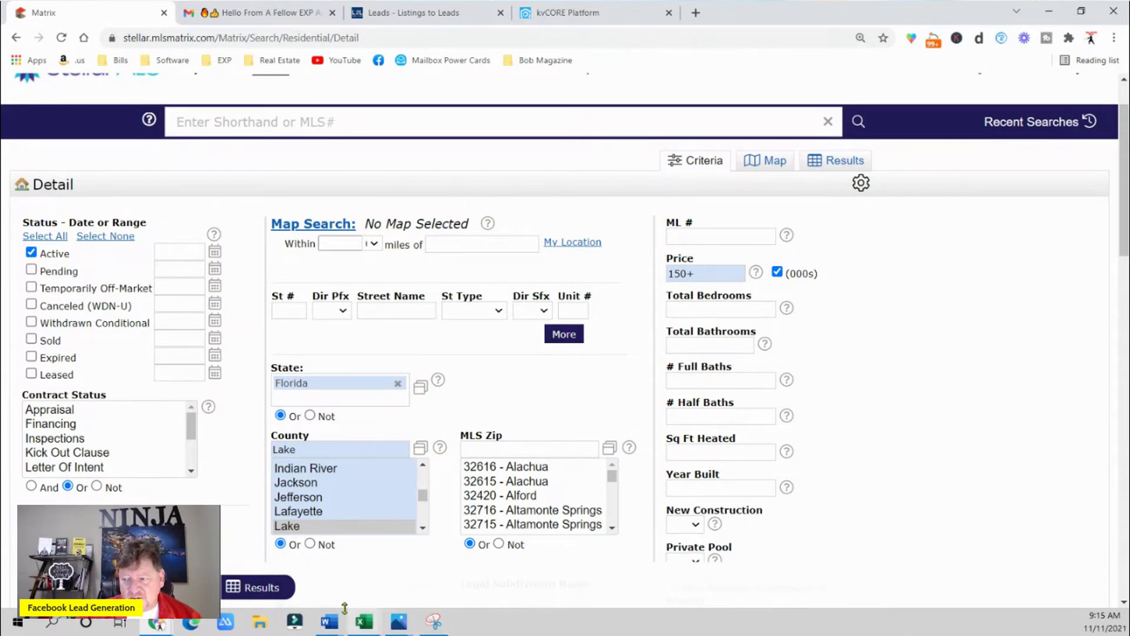
pyautogui.click(259, 587)
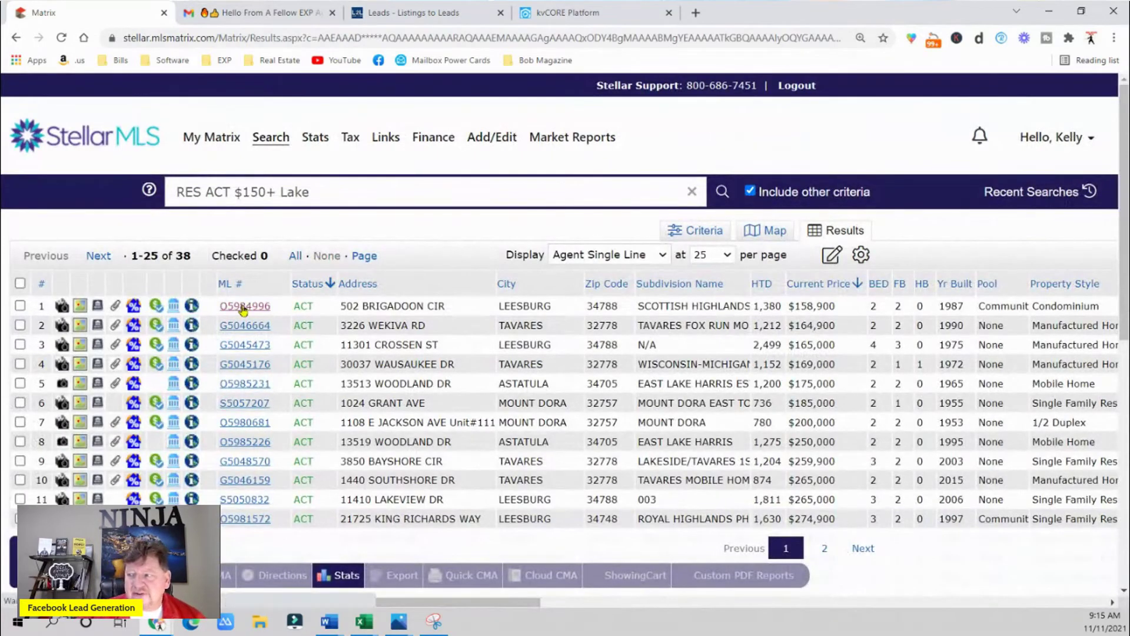
# Step: Open the full details of the first listing in the results and view its enlarged photos
pyautogui.click(243, 306)
pyautogui.scroll(-2, 525, 441)
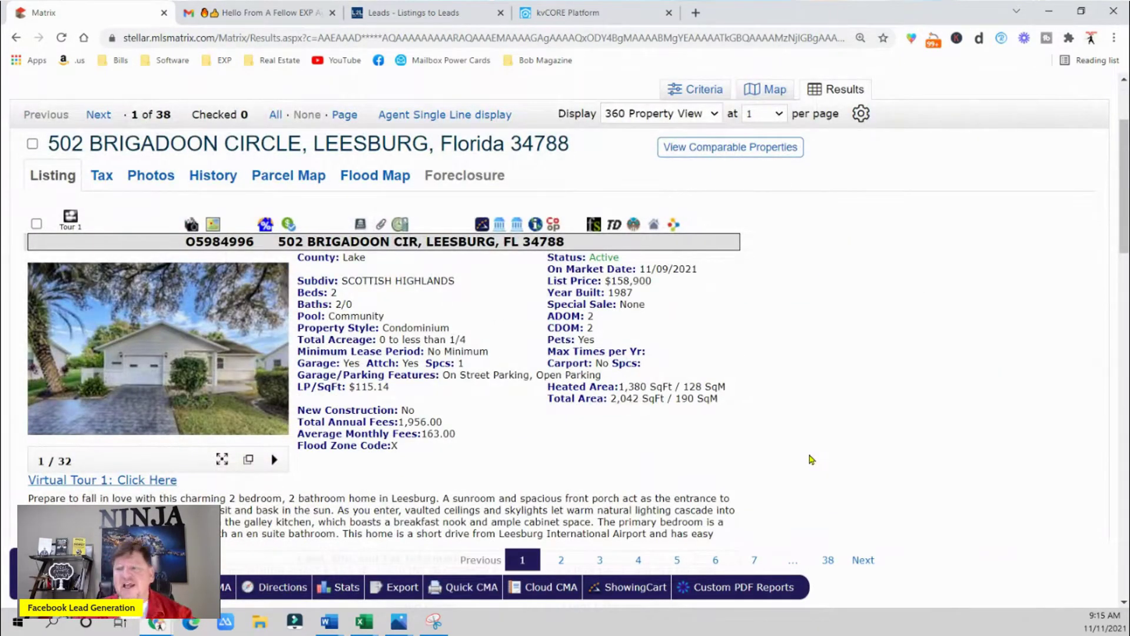
pyautogui.click(206, 372)
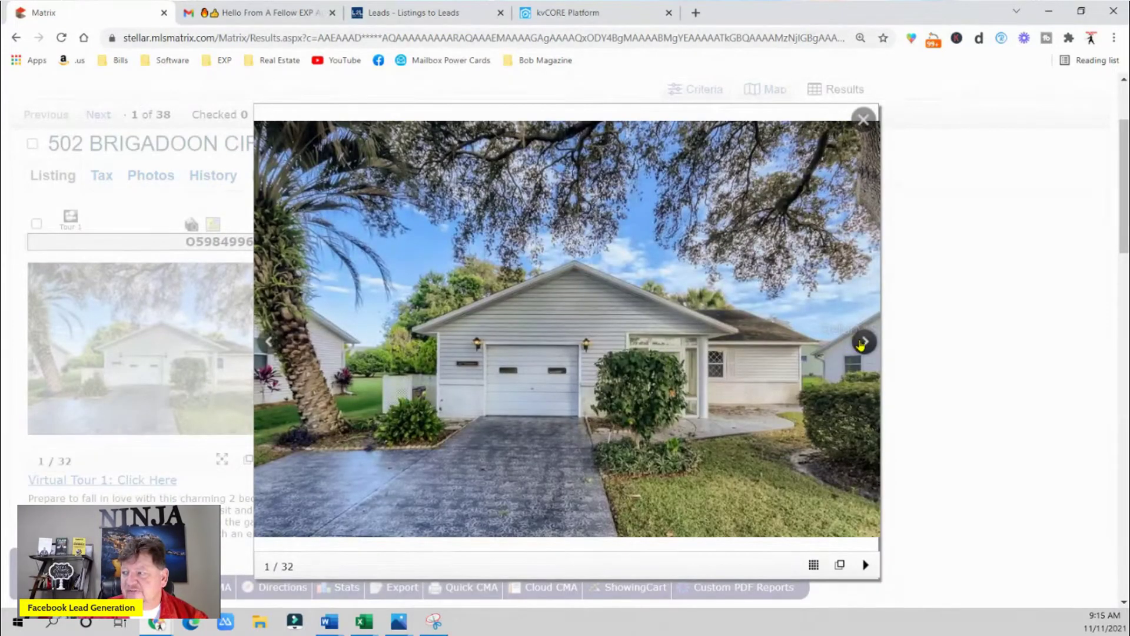
pyautogui.click(863, 341)
pyautogui.click(863, 119)
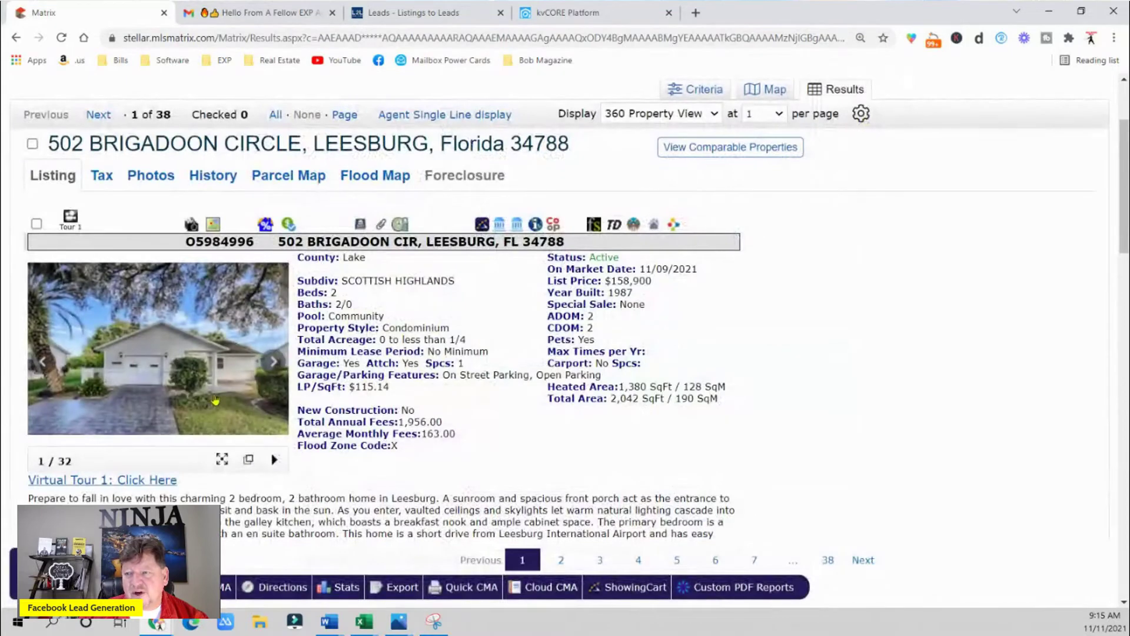
# Step: Go through the listings one by one from the second to the tenth, examining each property's photo, price, type and market date
pyautogui.click(94, 115)
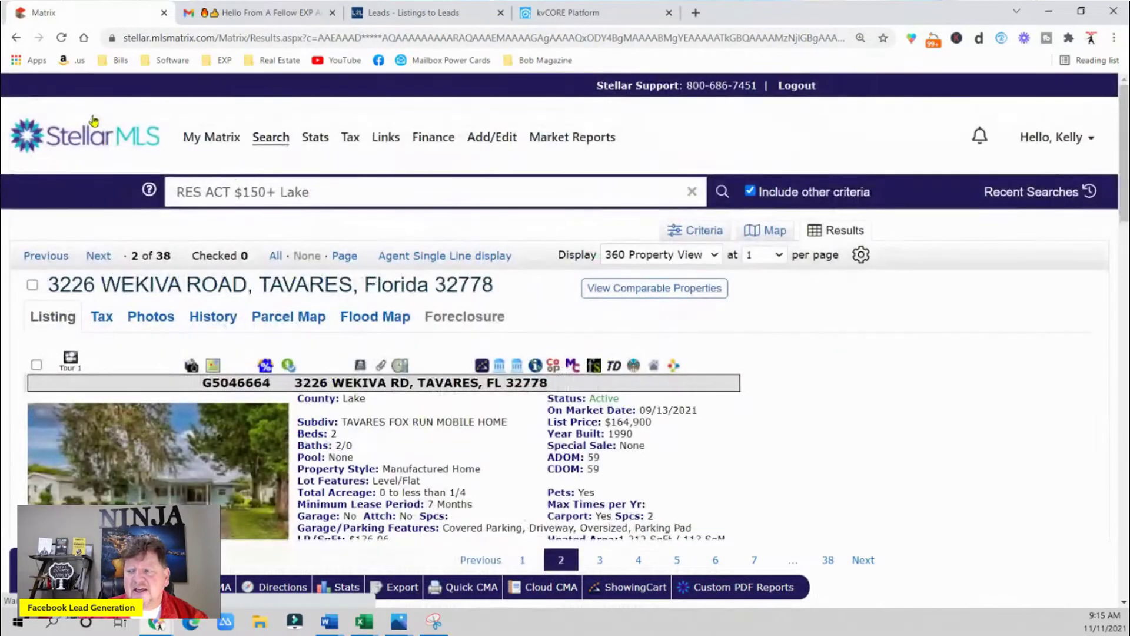
pyautogui.scroll(-2, 942, 418)
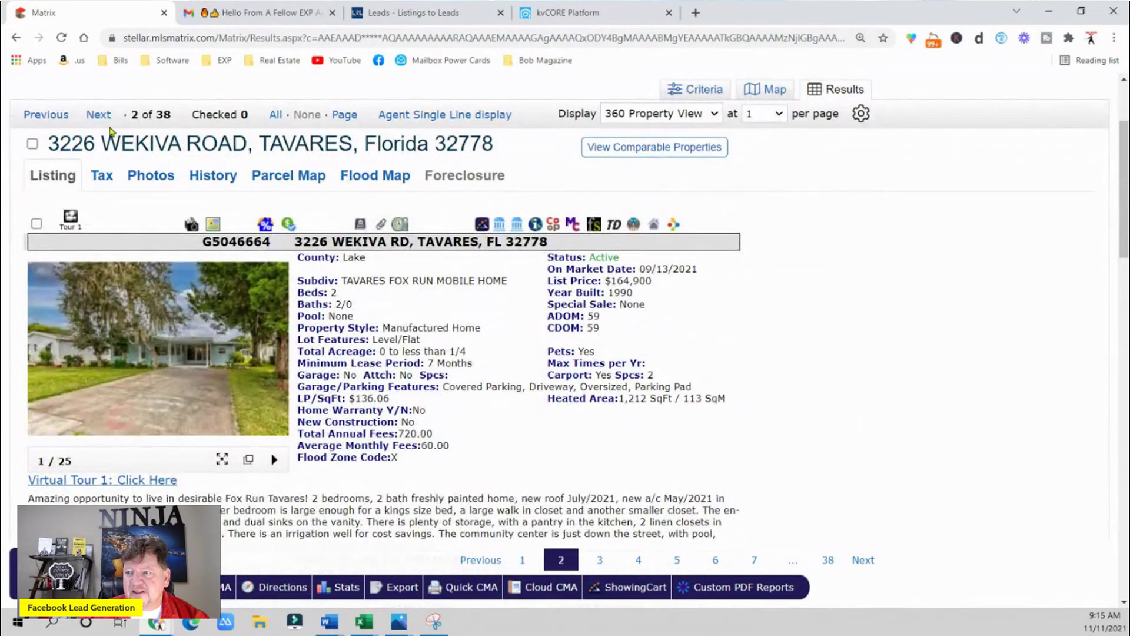
pyautogui.click(98, 115)
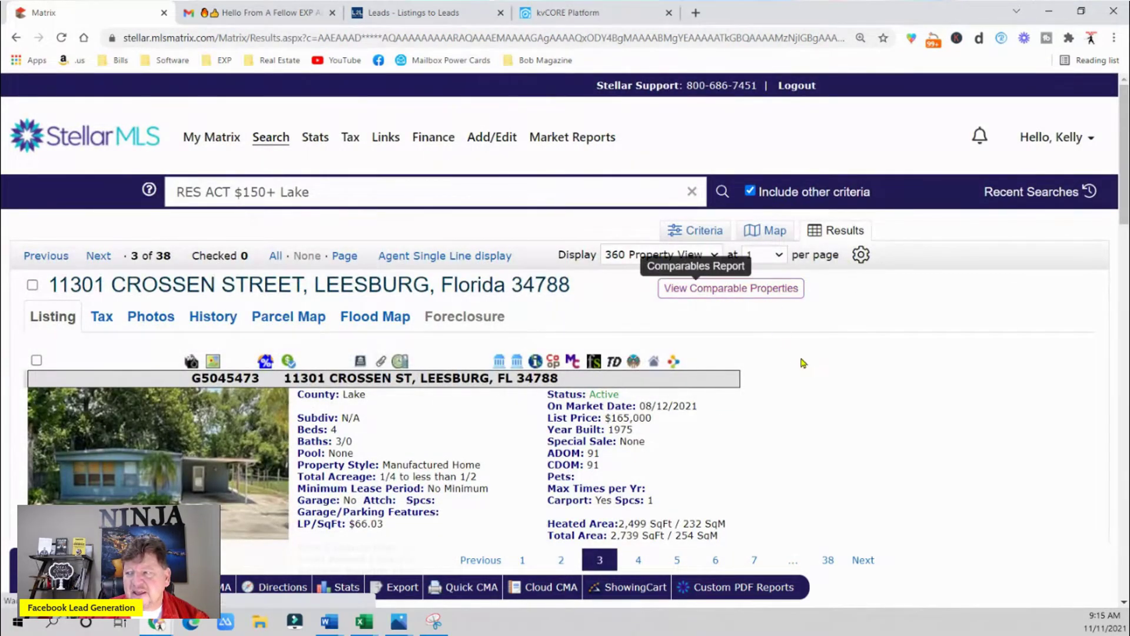
pyautogui.scroll(-1, 471, 294)
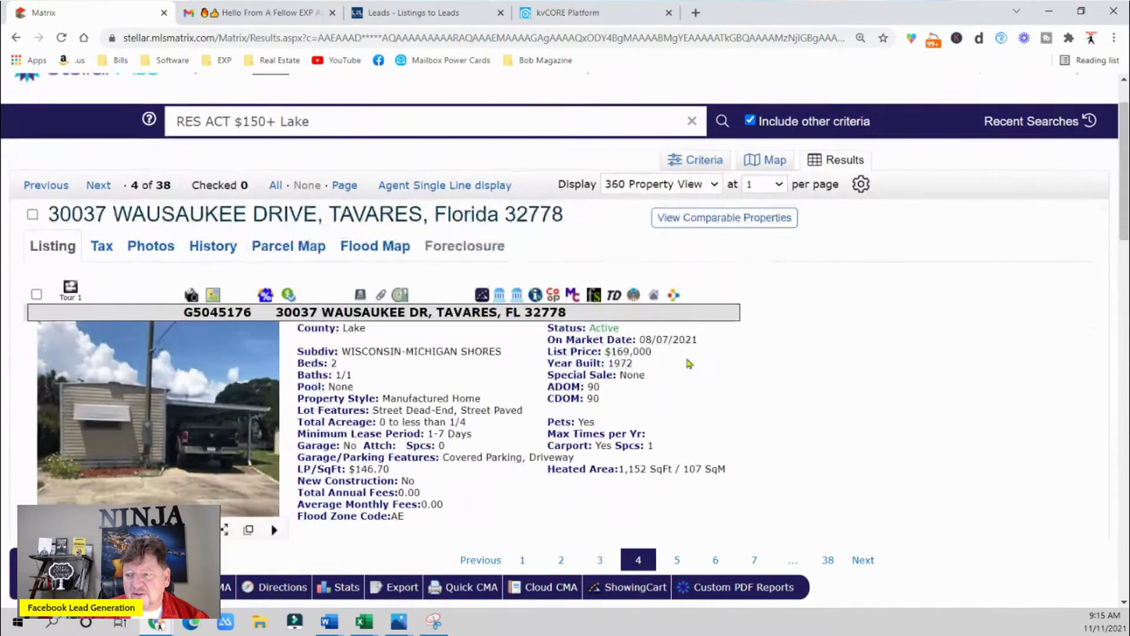
pyautogui.click(99, 186)
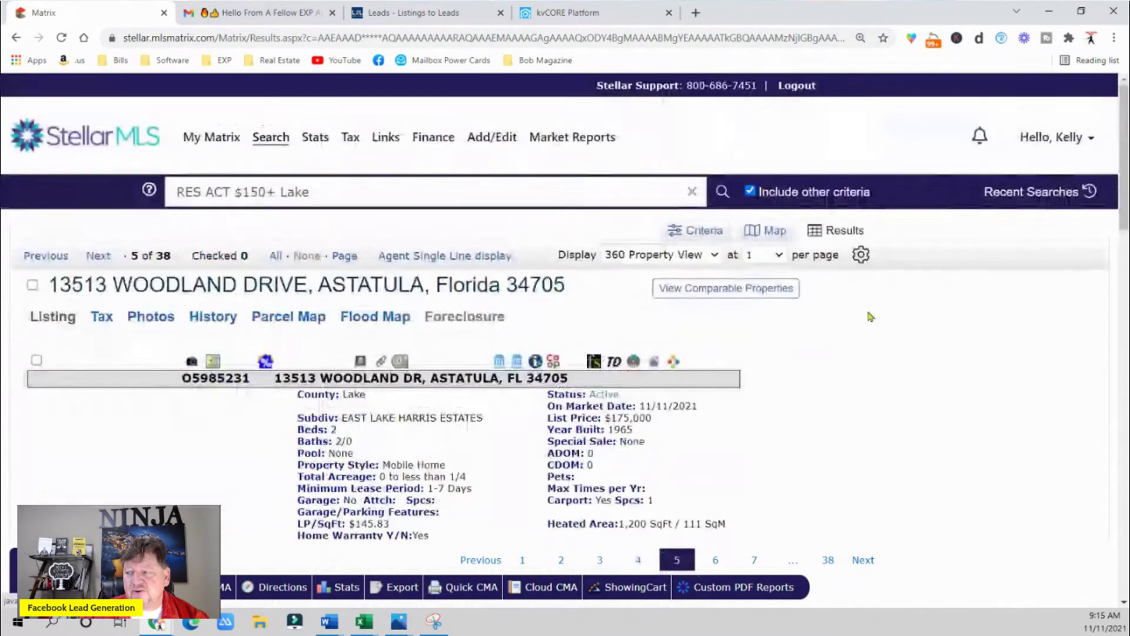
pyautogui.click(98, 256)
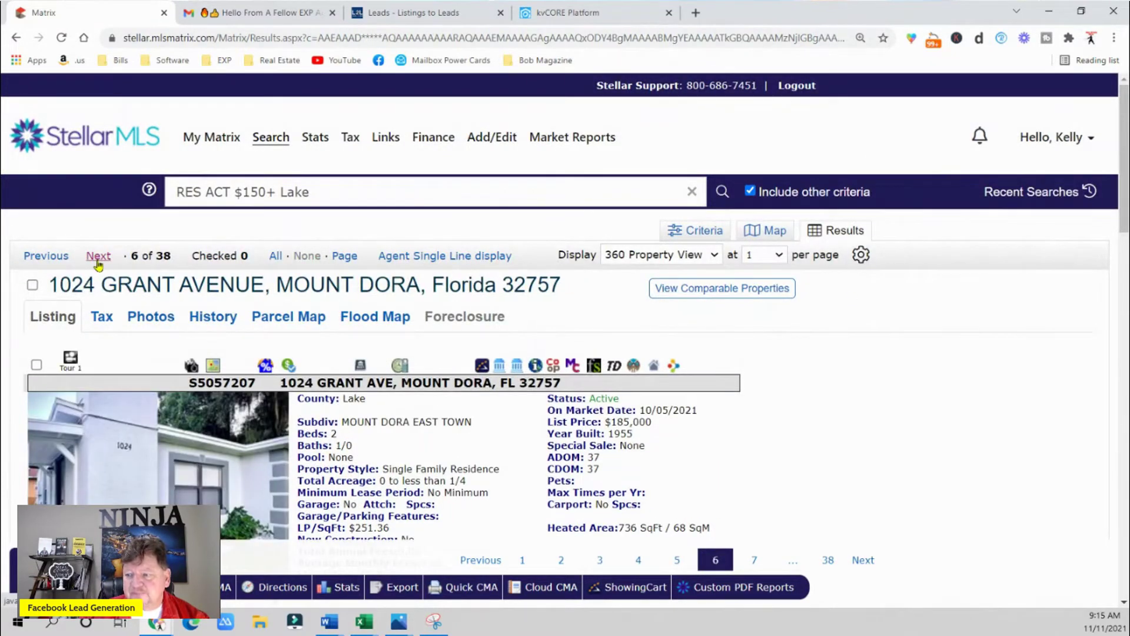
pyautogui.click(98, 257)
pyautogui.click(99, 256)
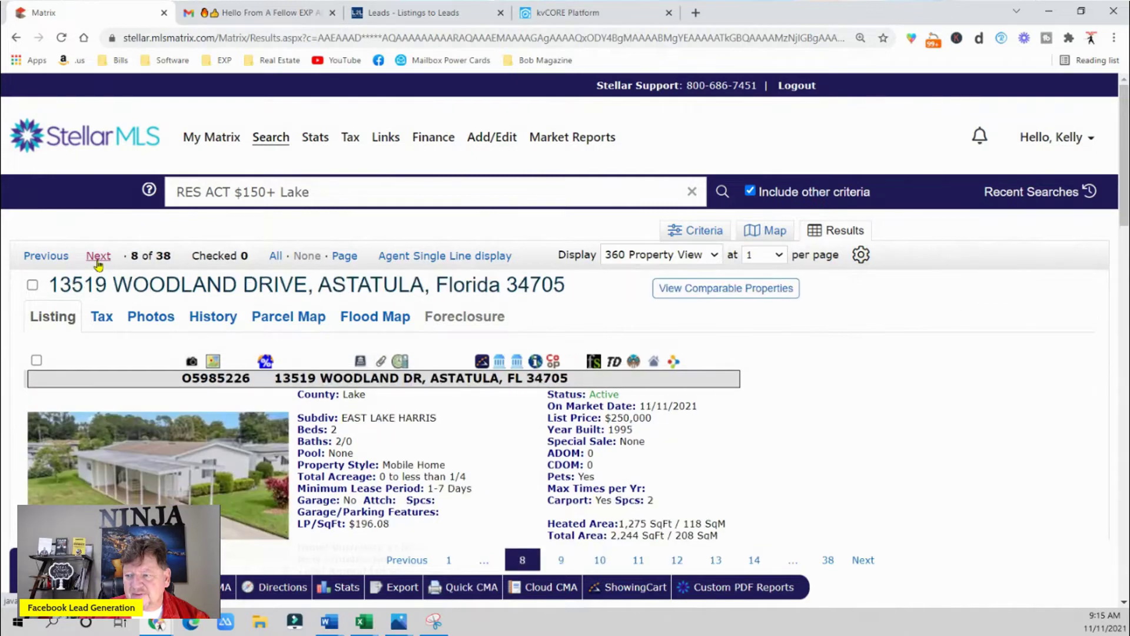
pyautogui.click(98, 257)
pyautogui.scroll(-2, 311, 300)
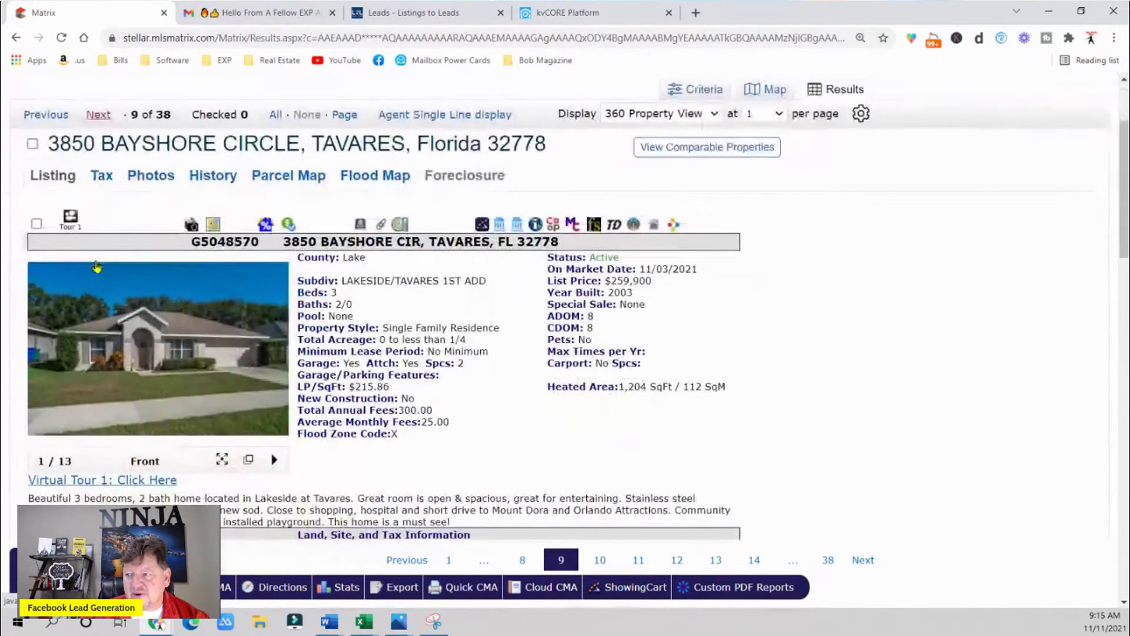
pyautogui.scroll(-1, 310, 300)
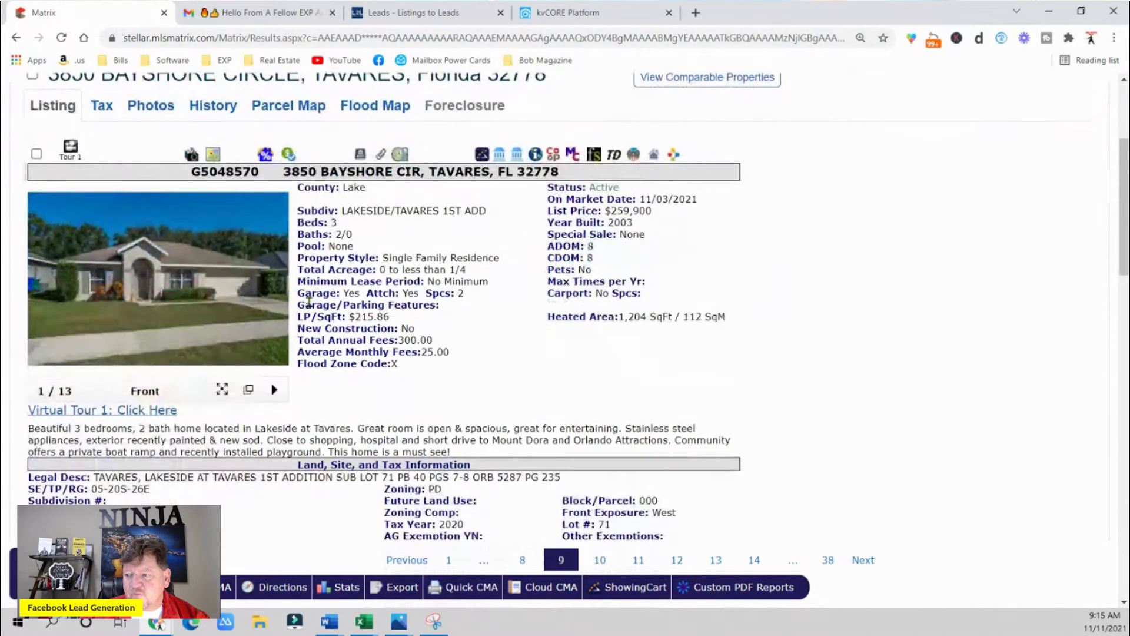
pyautogui.scroll(3, 310, 301)
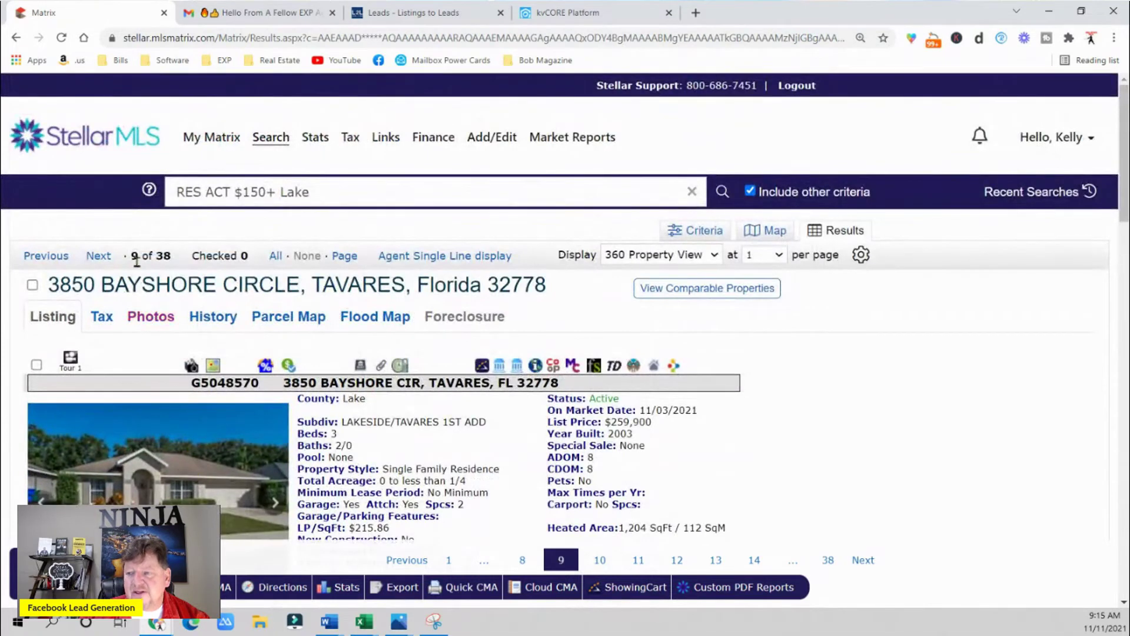
pyautogui.click(99, 257)
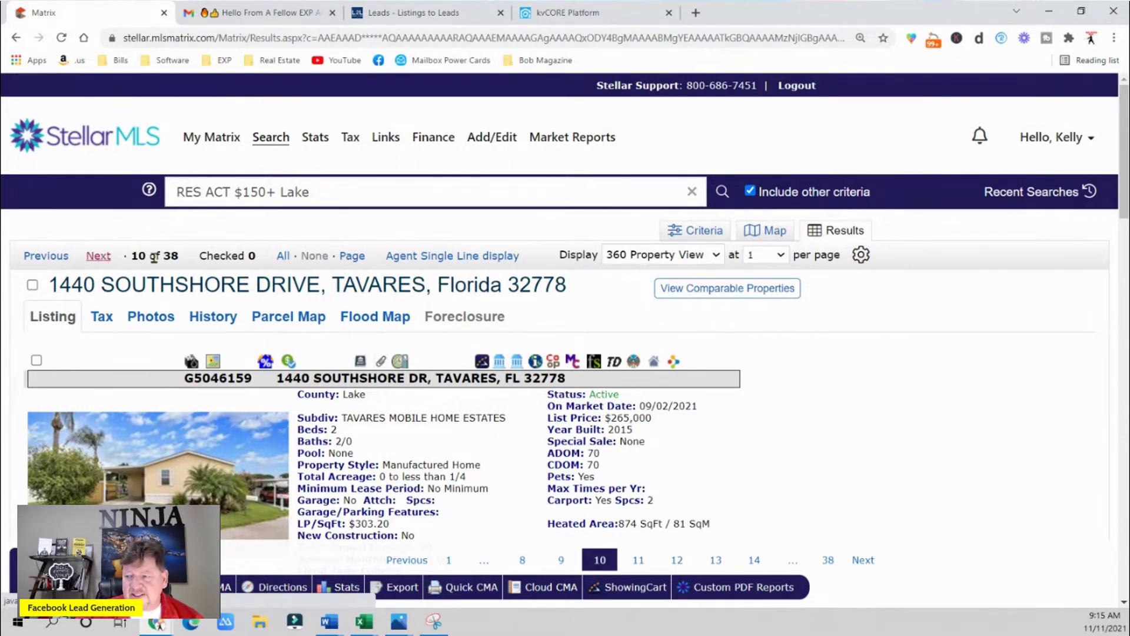
# Step: Go to the eleventh listing and examine its photo, property details, realtor information and remarks
pyautogui.scroll(-1, 814, 383)
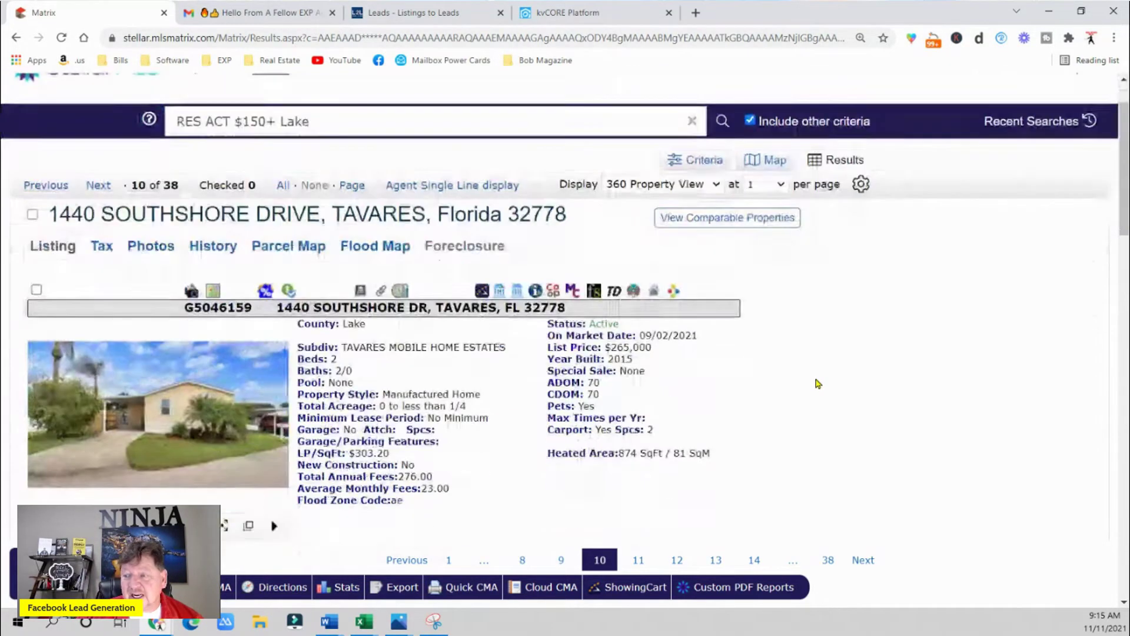
pyautogui.click(97, 186)
pyautogui.scroll(-2, 118, 235)
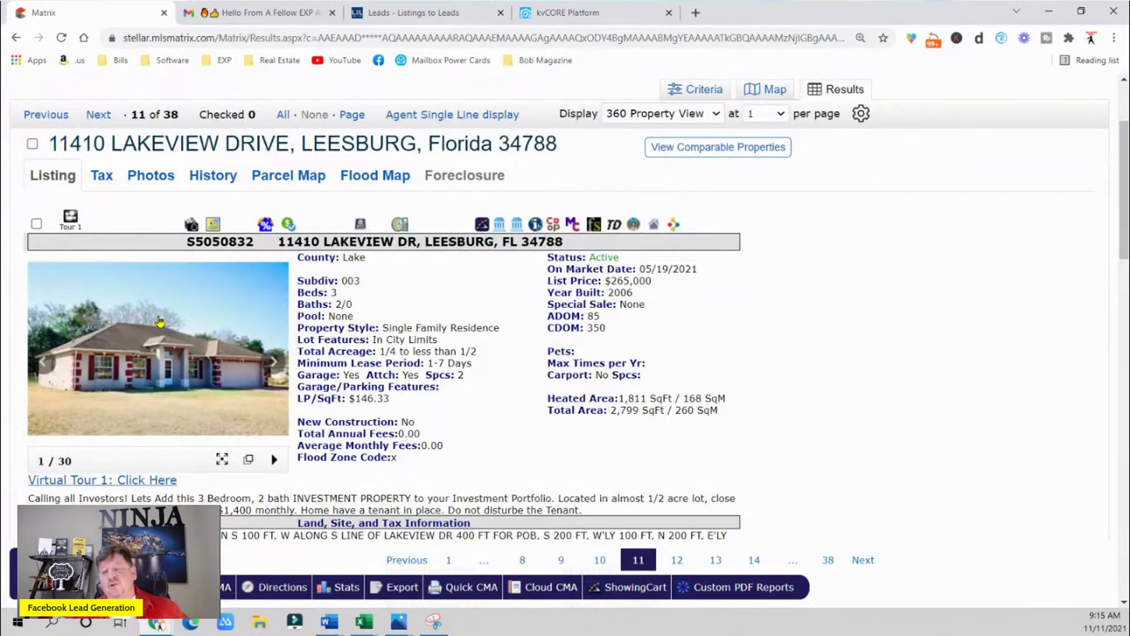
pyautogui.scroll(-20, 159, 321)
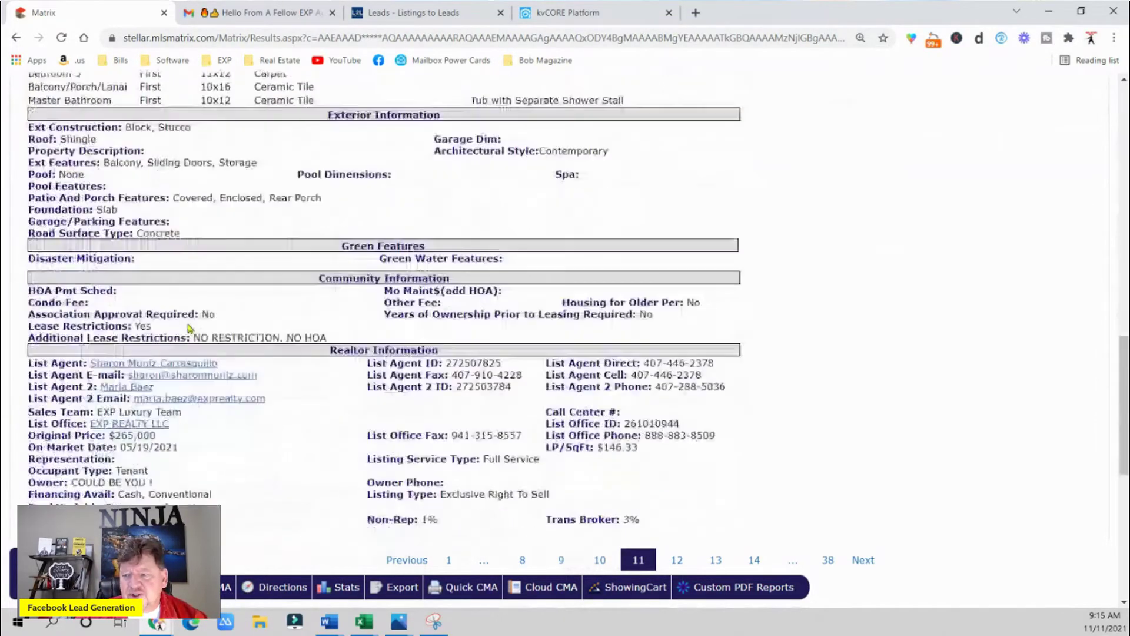
pyautogui.scroll(3, 168, 253)
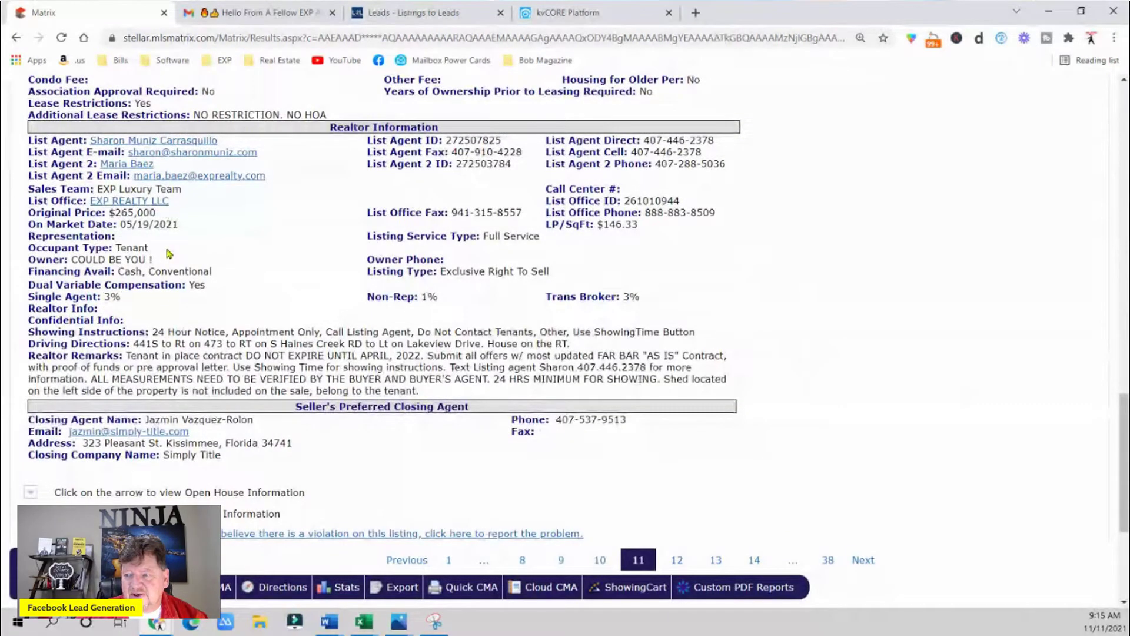
pyautogui.scroll(3, 169, 253)
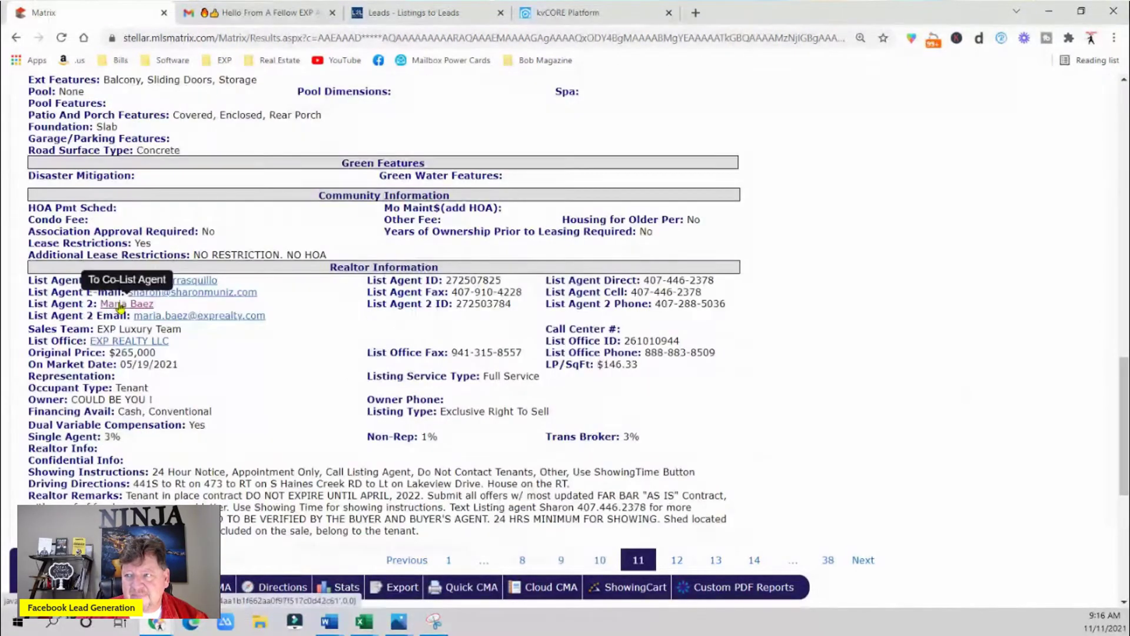
# Step: Switch to Gmail, start a new email message, and return to the eleventh listing in Matrix
pyautogui.click(259, 13)
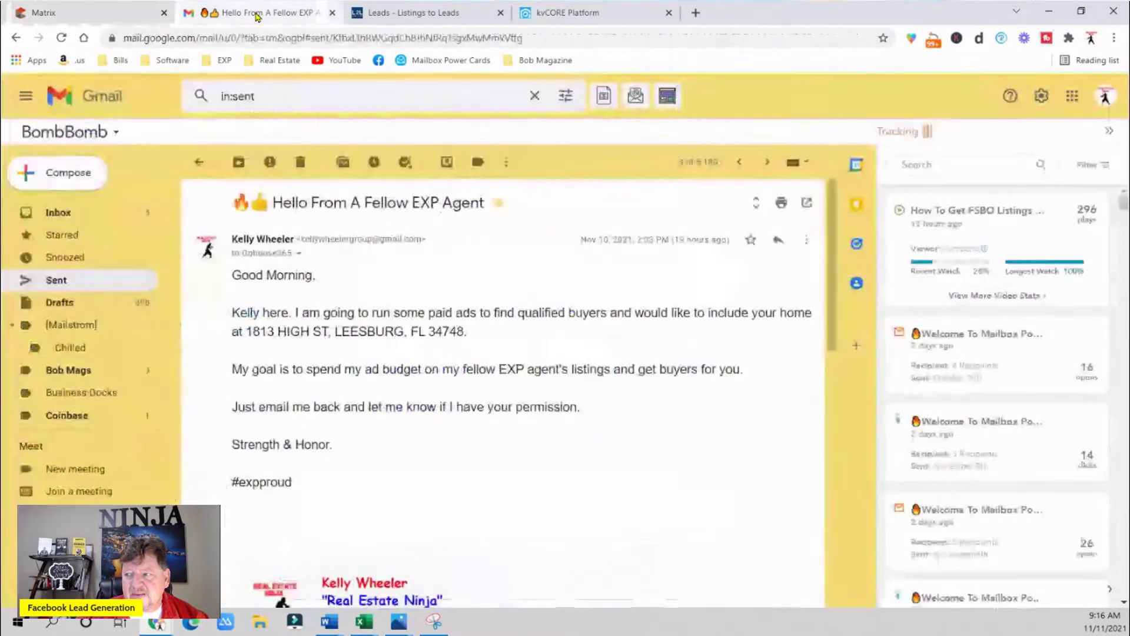
pyautogui.click(68, 174)
pyautogui.click(94, 12)
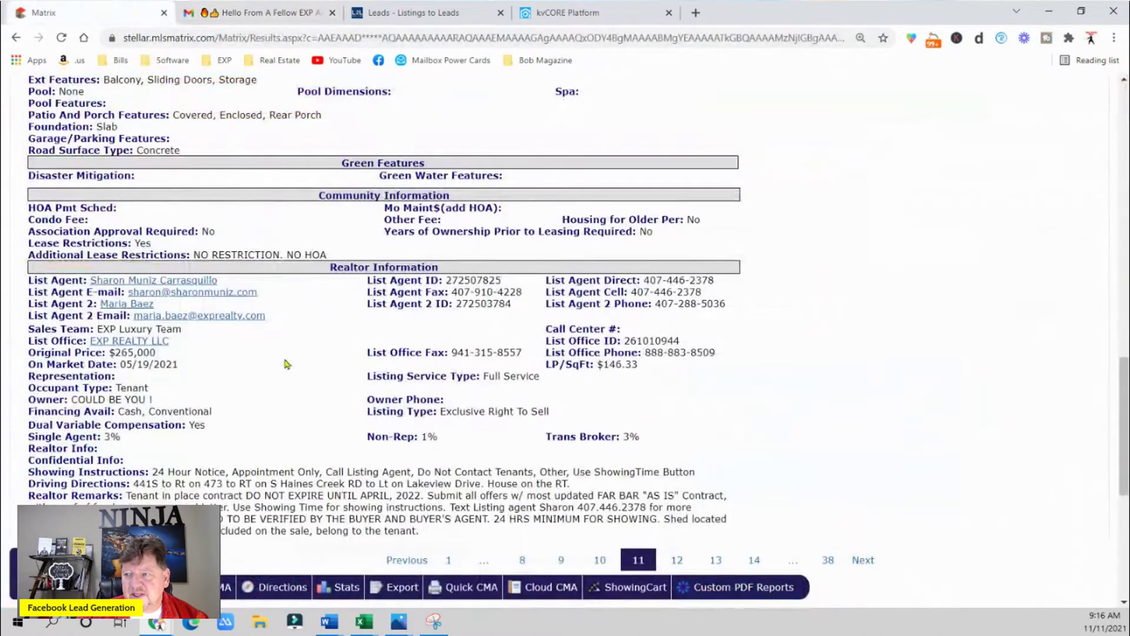
# Step: Copy the list agent's e-mail address from the listing and paste it as the recipient of the new Gmail message
pyautogui.scroll(3, 263, 383)
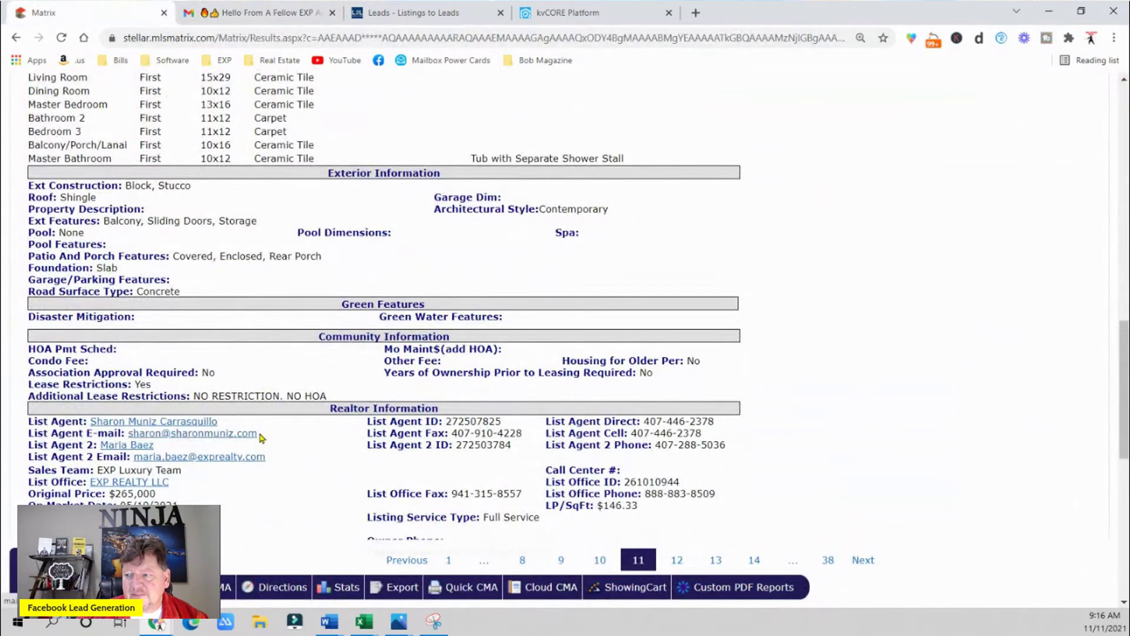
pyautogui.moveTo(257, 433); pyautogui.dragTo(129, 434)
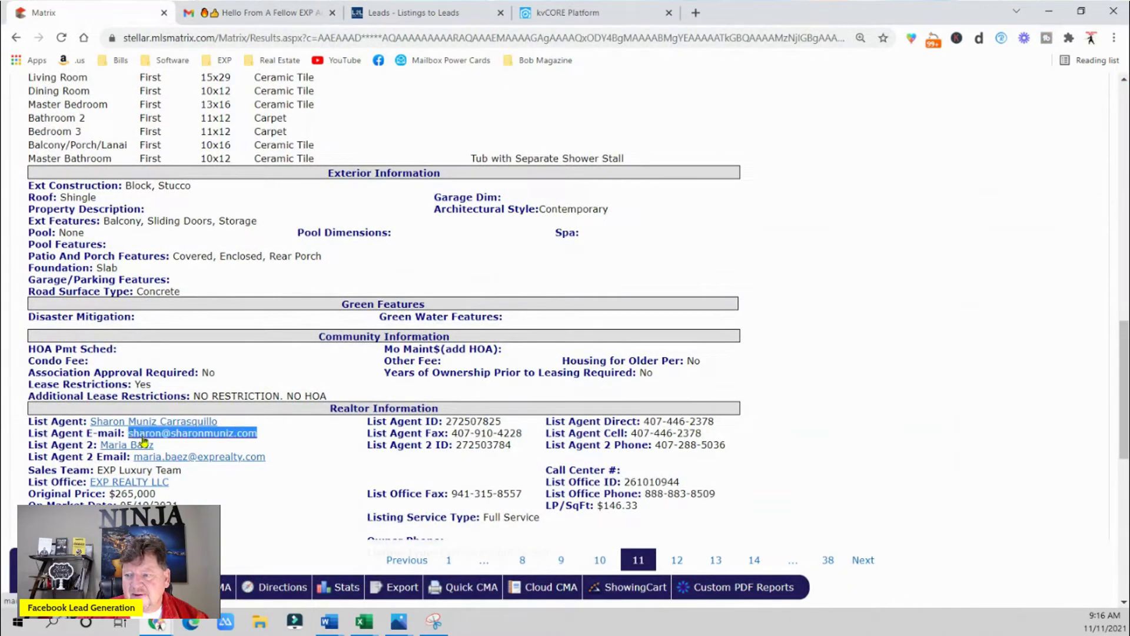
pyautogui.rightClick(141, 436)
pyautogui.click(187, 299)
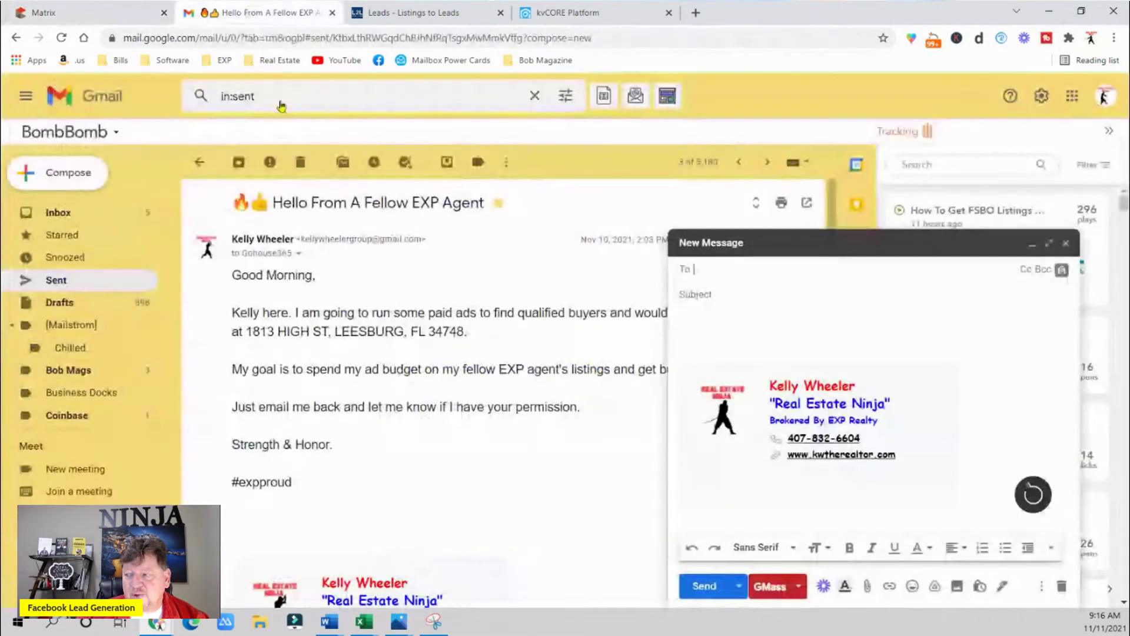
pyautogui.click(250, 13)
pyautogui.rightClick(724, 274)
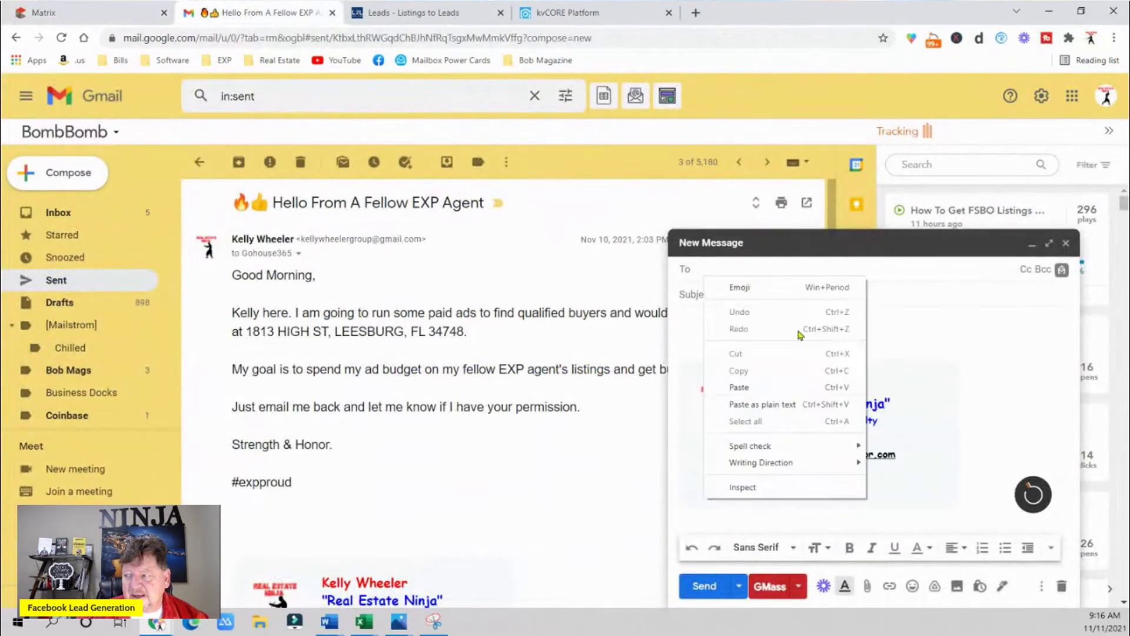
pyautogui.click(783, 385)
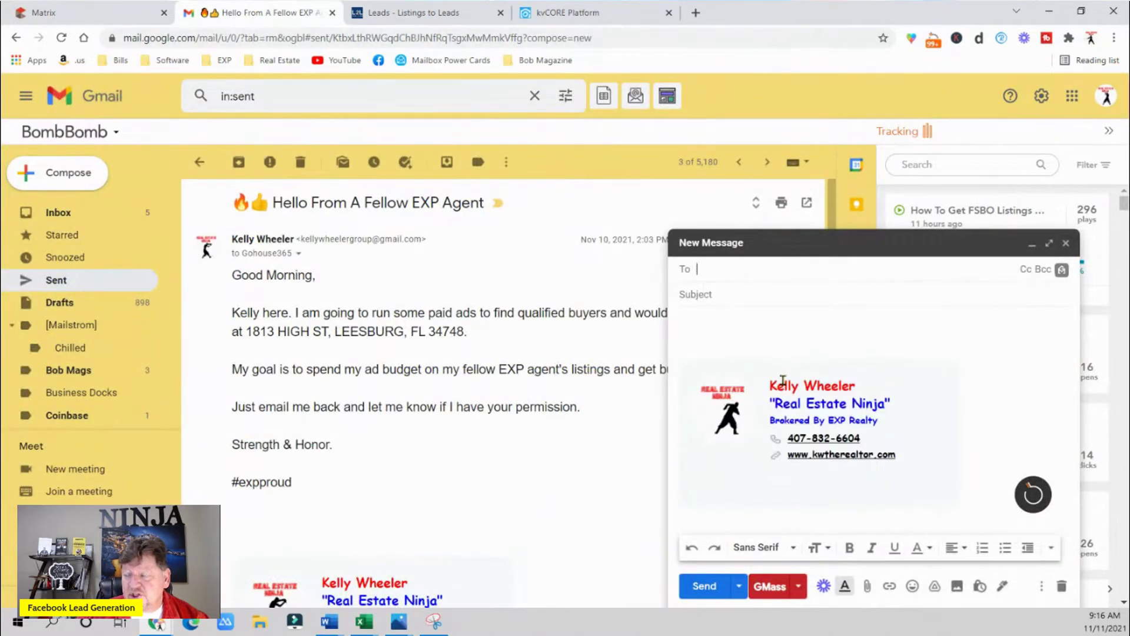
# Step: Insert the saved template "Hello From A Fellow EXP Agent" into the new message
pyautogui.click(1041, 586)
pyautogui.moveTo(953, 435)
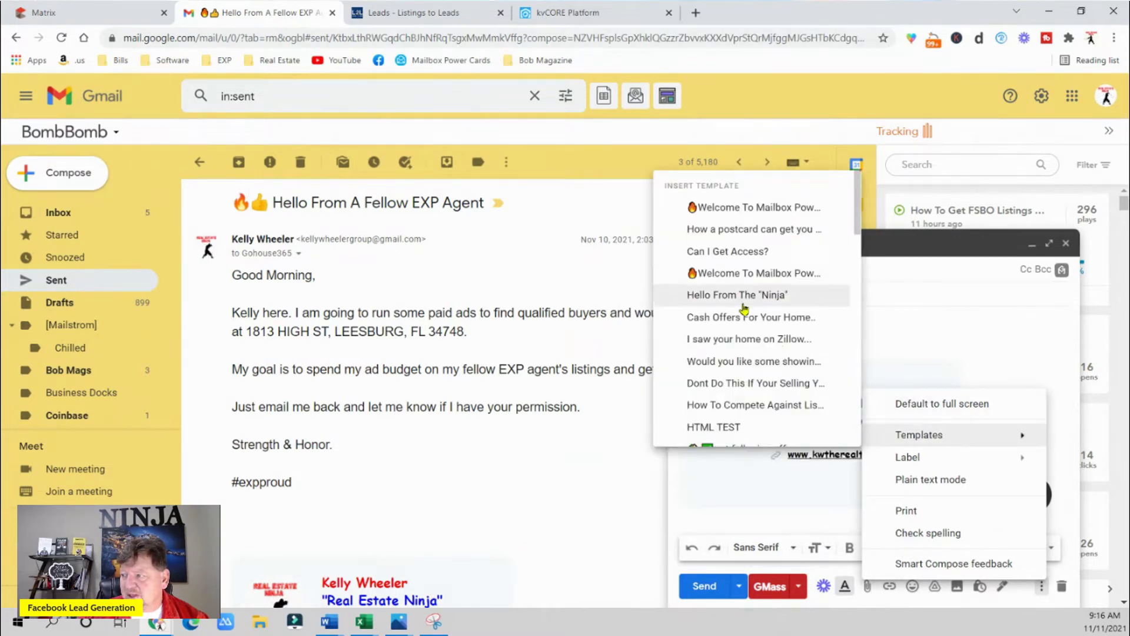
pyautogui.scroll(-5, 749, 306)
pyautogui.click(750, 331)
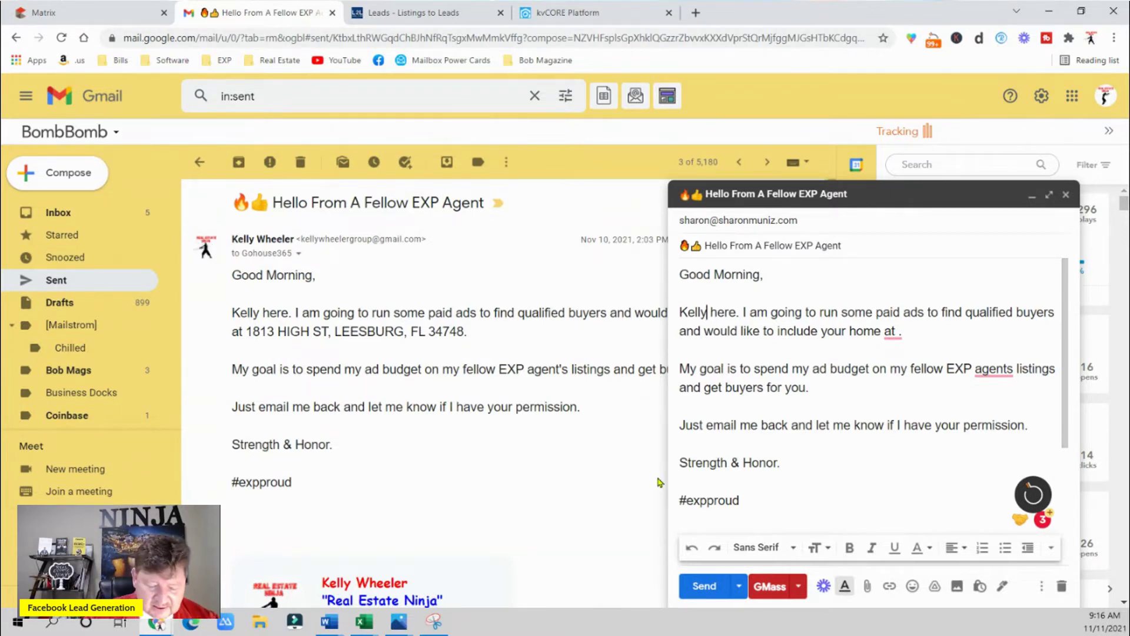
# Step: Add "w? eXp Realty" after the sender's first name in the message's opening sentence
pyautogui.write('w? ')
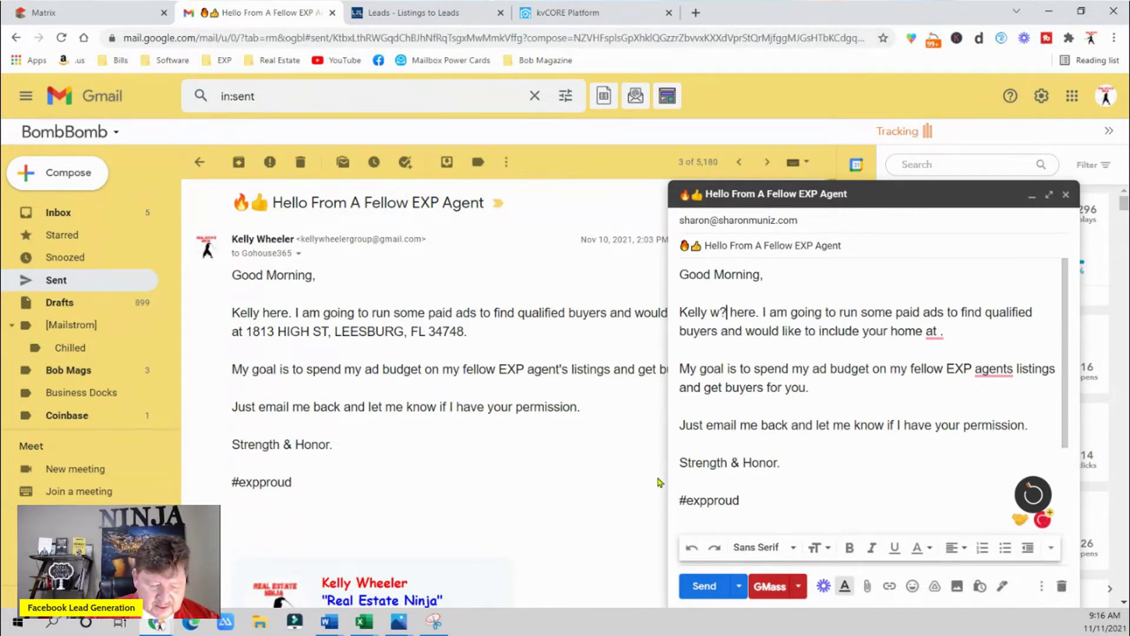
pyautogui.write('eXp R')
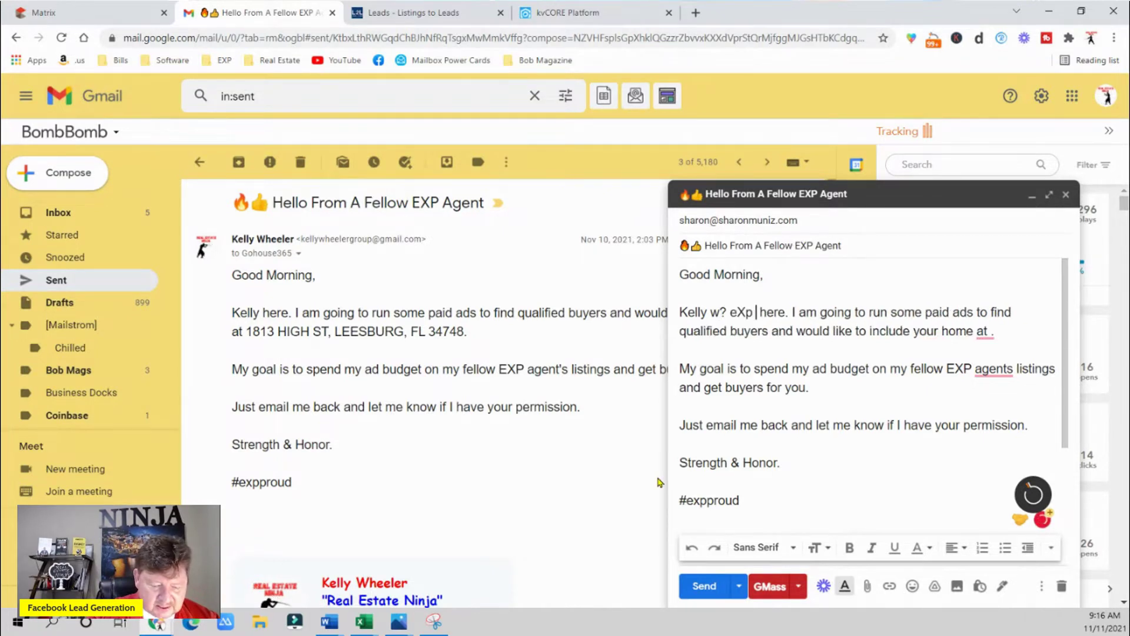
pyautogui.write('ealty')
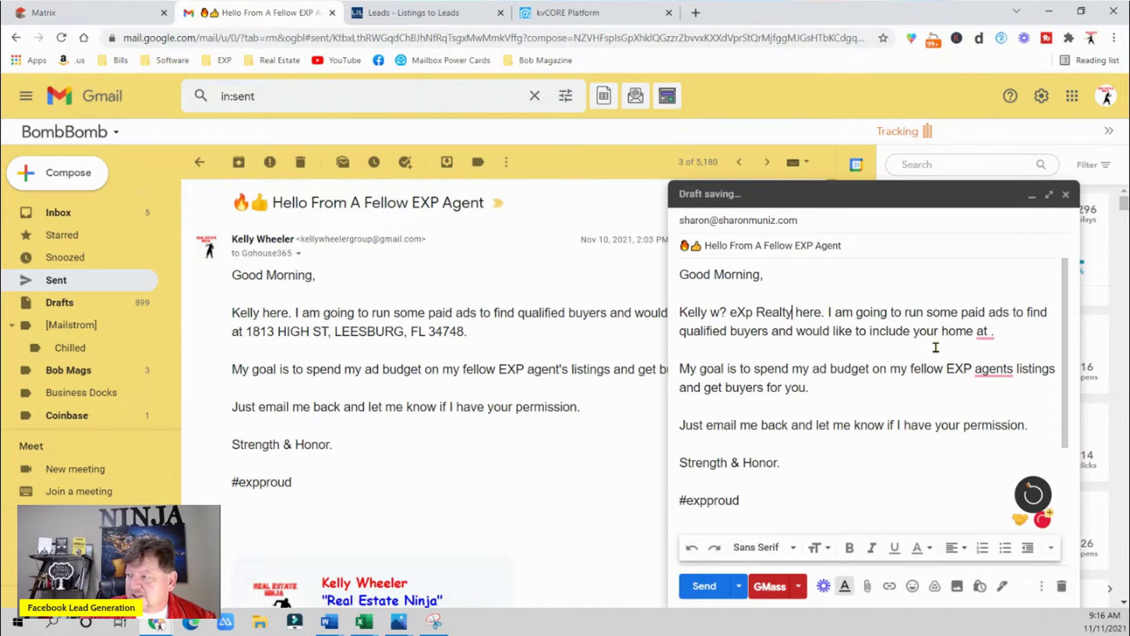
# Step: Copy the property's full address from the Matrix listing and paste it after "include your home at" in the Gmail message
pyautogui.hotkey('ctrl', '1')
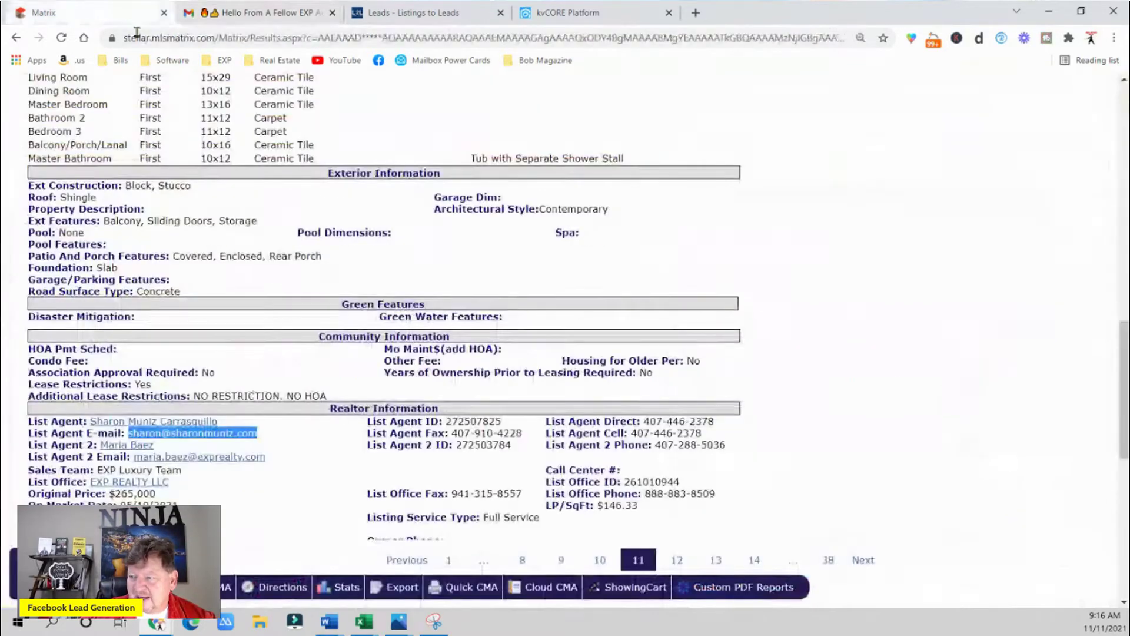
pyautogui.scroll(10, 247, 310)
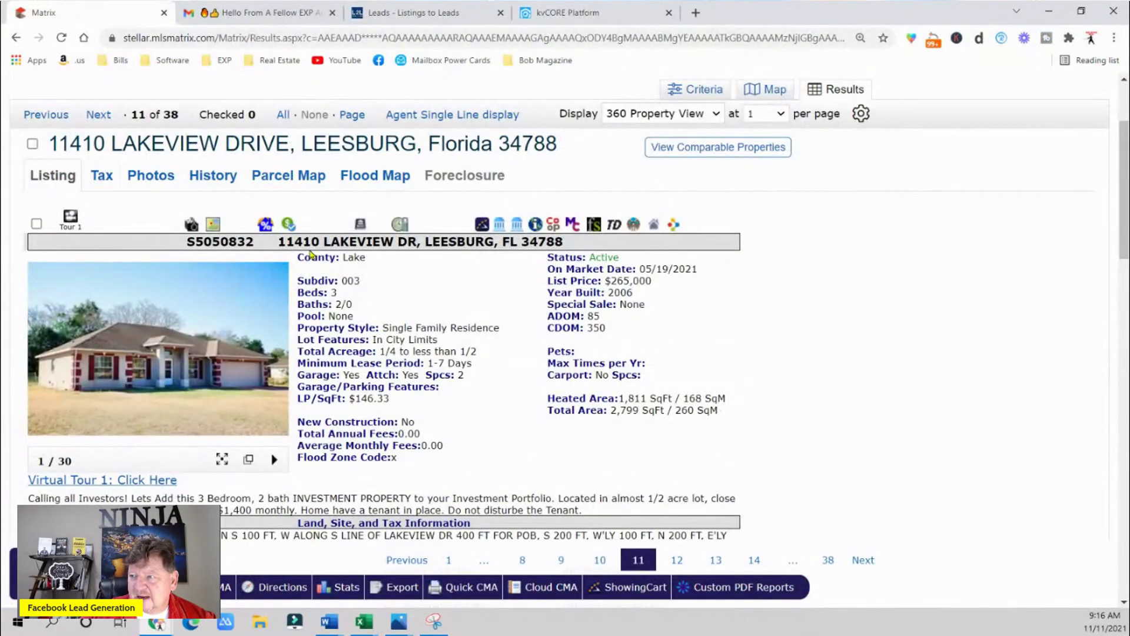
pyautogui.moveTo(280, 244); pyautogui.dragTo(570, 245)
pyautogui.rightClick(533, 241)
pyautogui.click(570, 254)
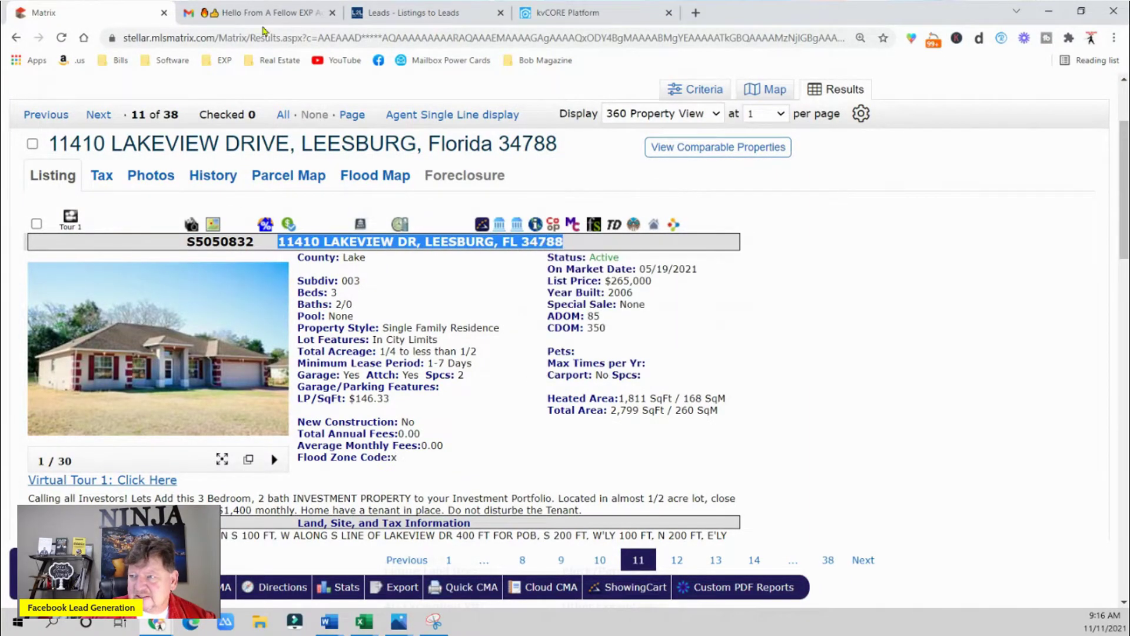
pyautogui.click(251, 13)
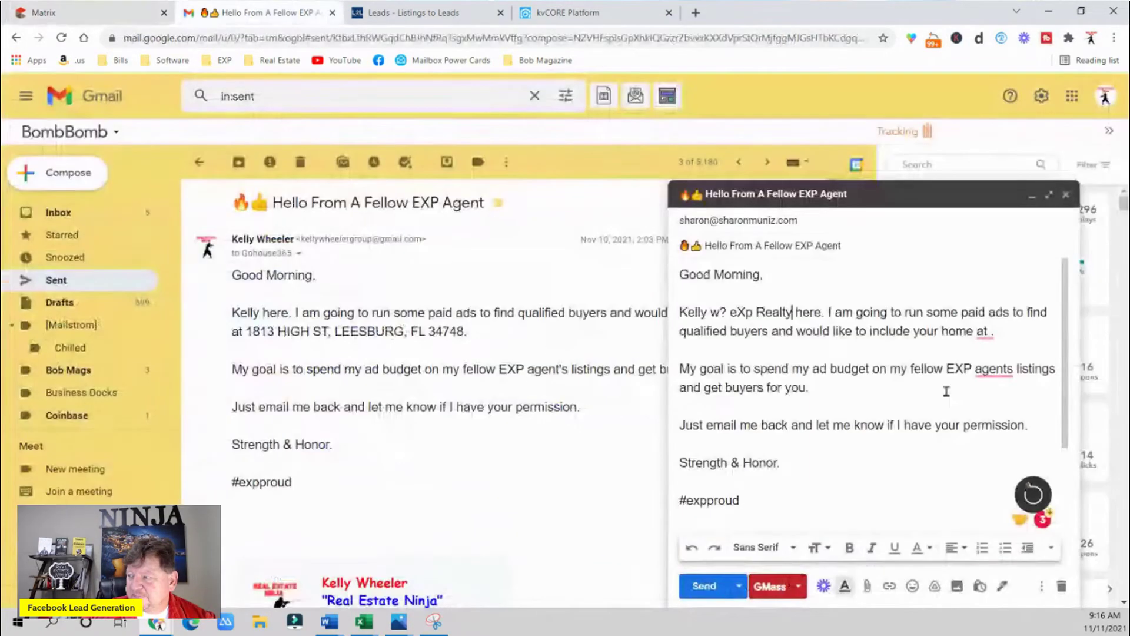
pyautogui.rightClick(992, 331)
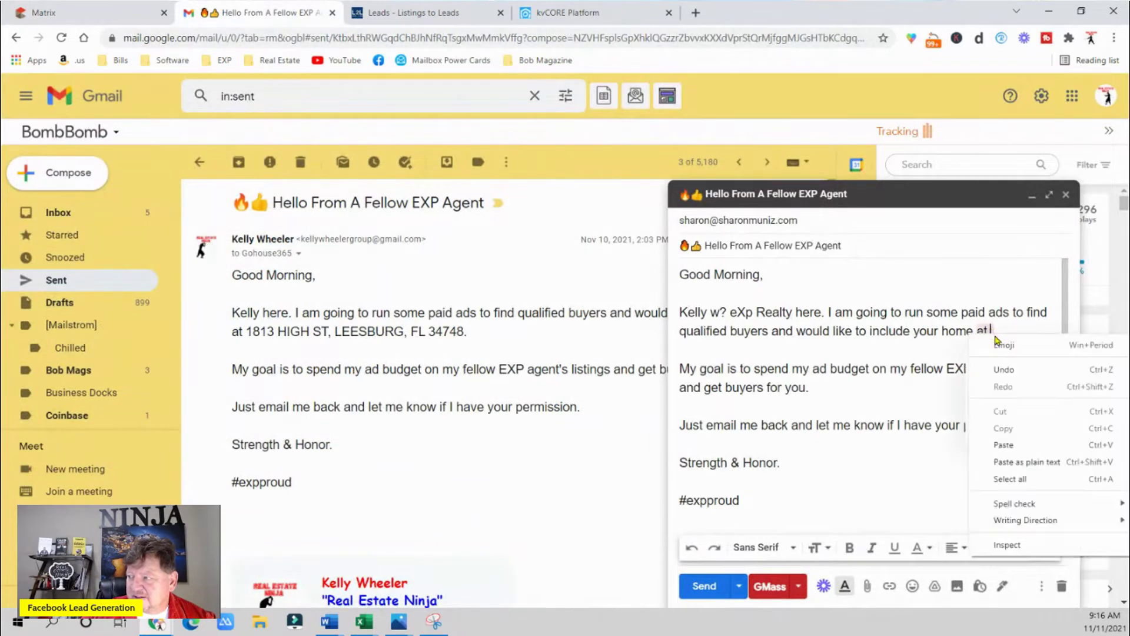
pyautogui.click(1022, 463)
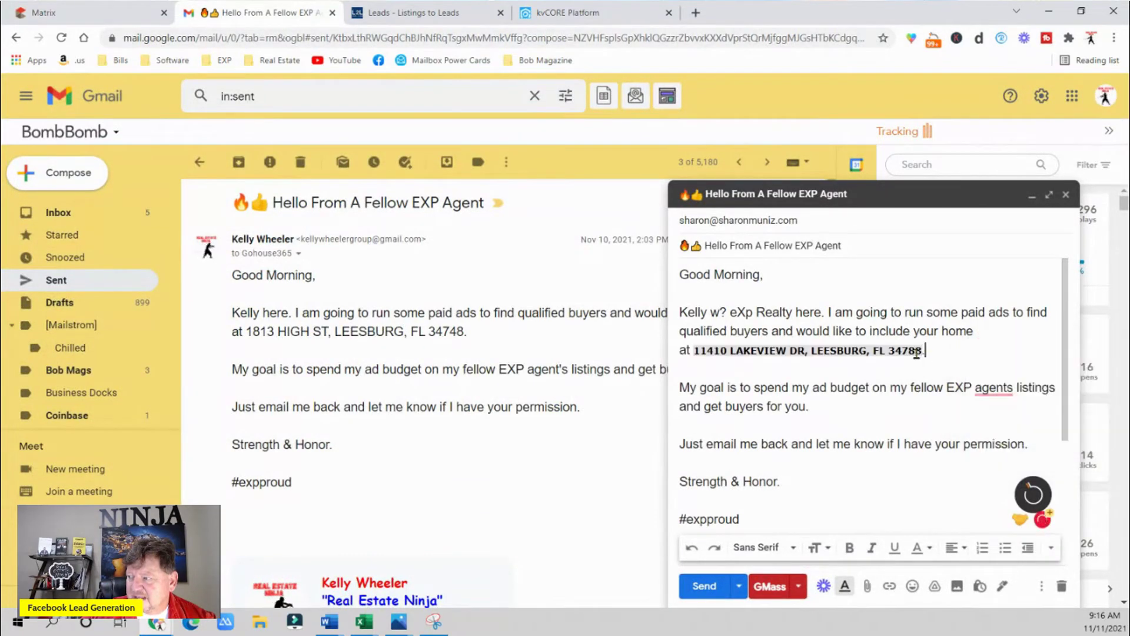
# Step: Replace the pasted property address with an unformatted plain-text version and end the sentence with a period
pyautogui.moveTo(925, 351); pyautogui.dragTo(695, 352)
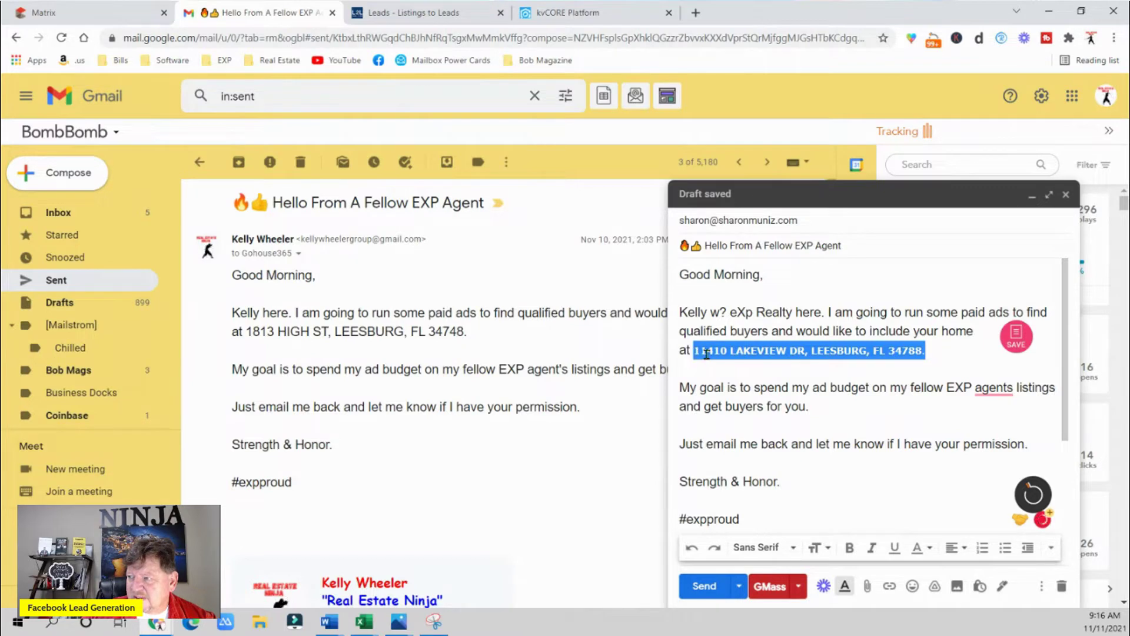
pyautogui.rightClick(742, 351)
pyautogui.click(809, 433)
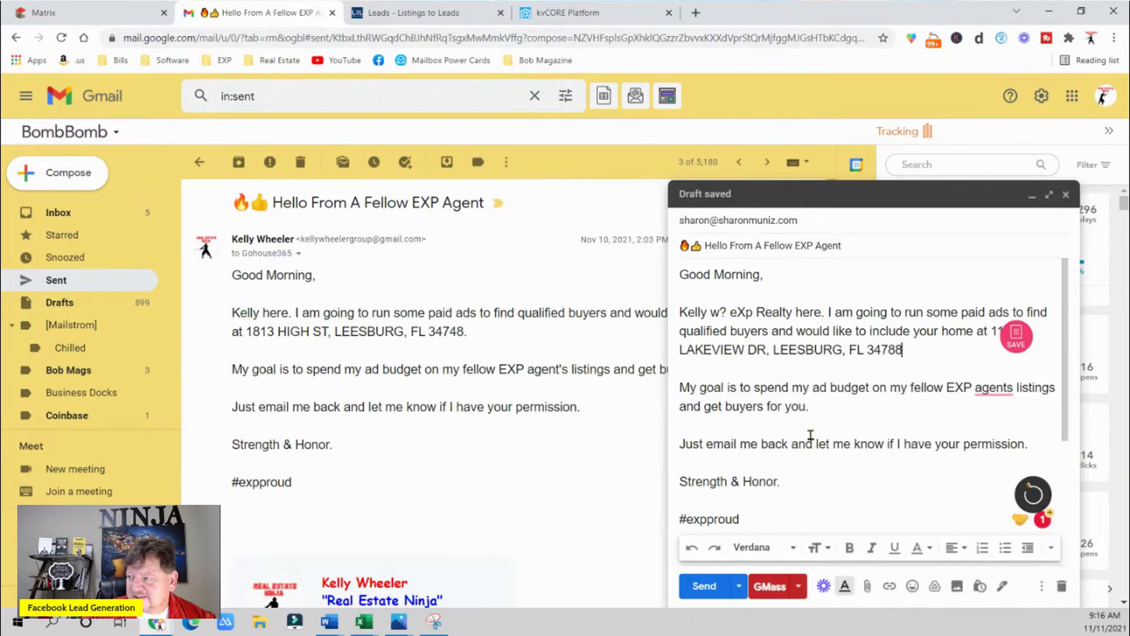
pyautogui.write('.')
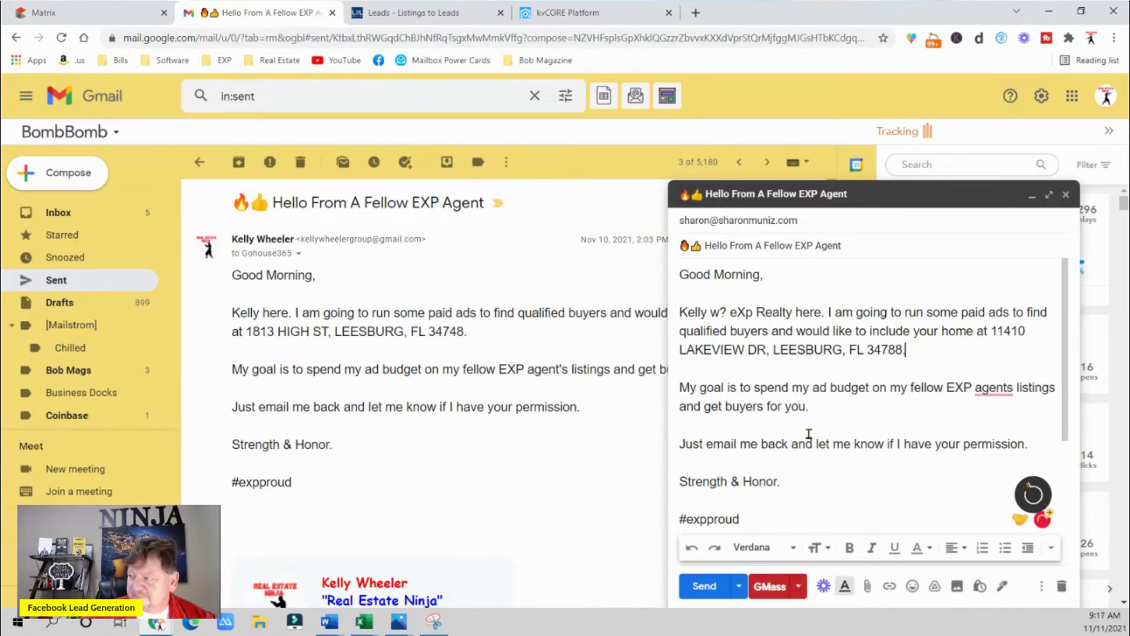
# Step: Correct "agents" to "agent's" in the message, check it through to the signature and close the draft
pyautogui.click(994, 388)
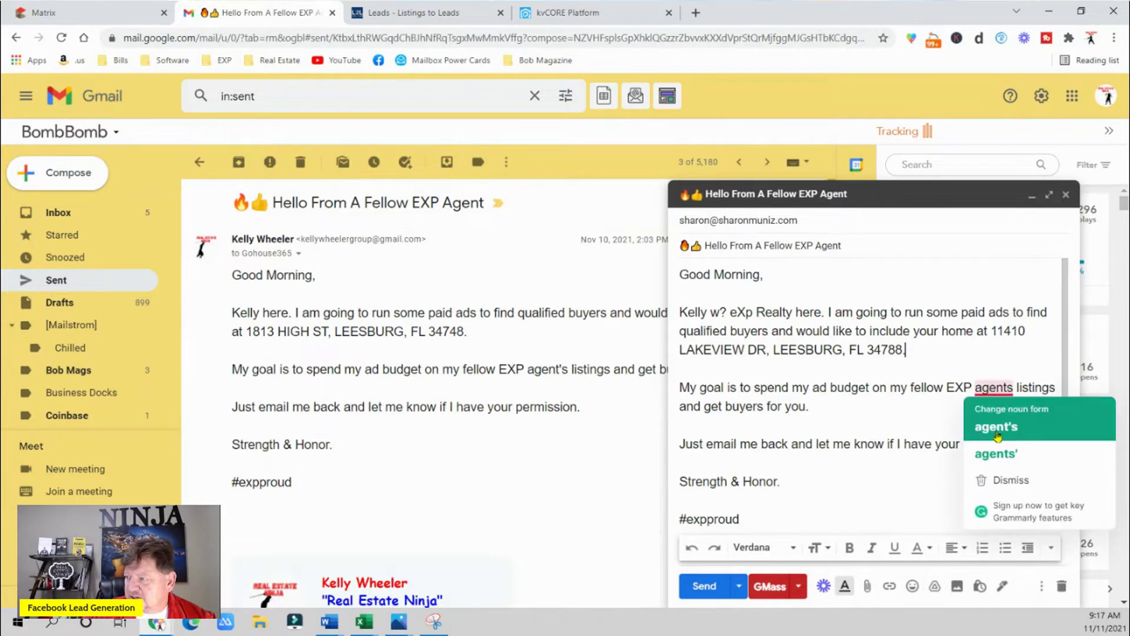
pyautogui.click(999, 430)
pyautogui.scroll(-5, 822, 425)
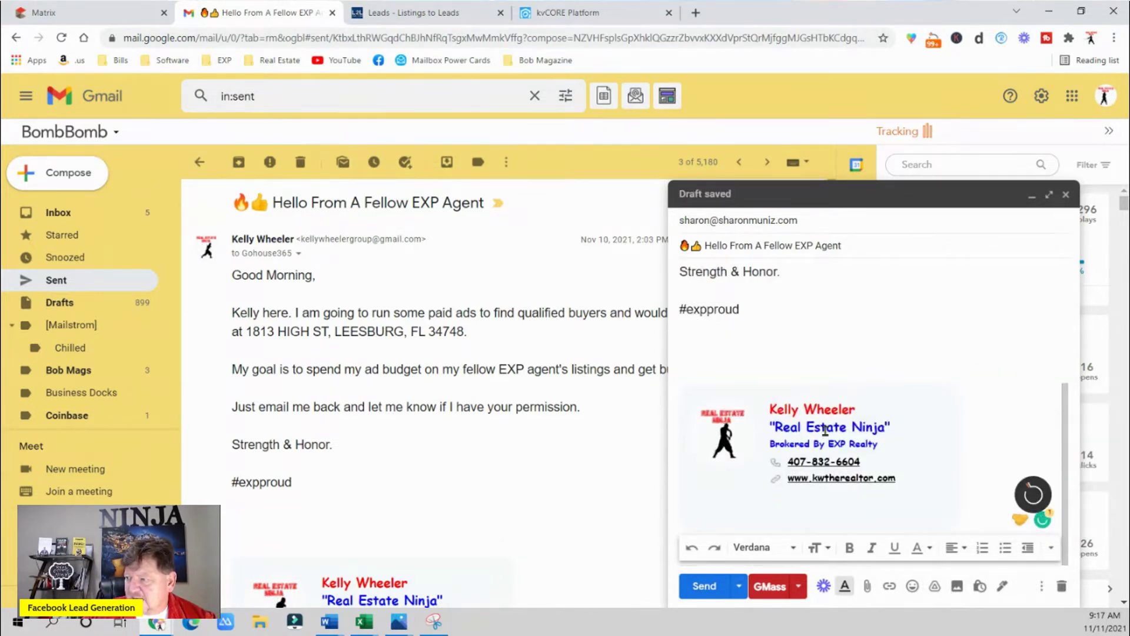
pyautogui.scroll(5, 825, 431)
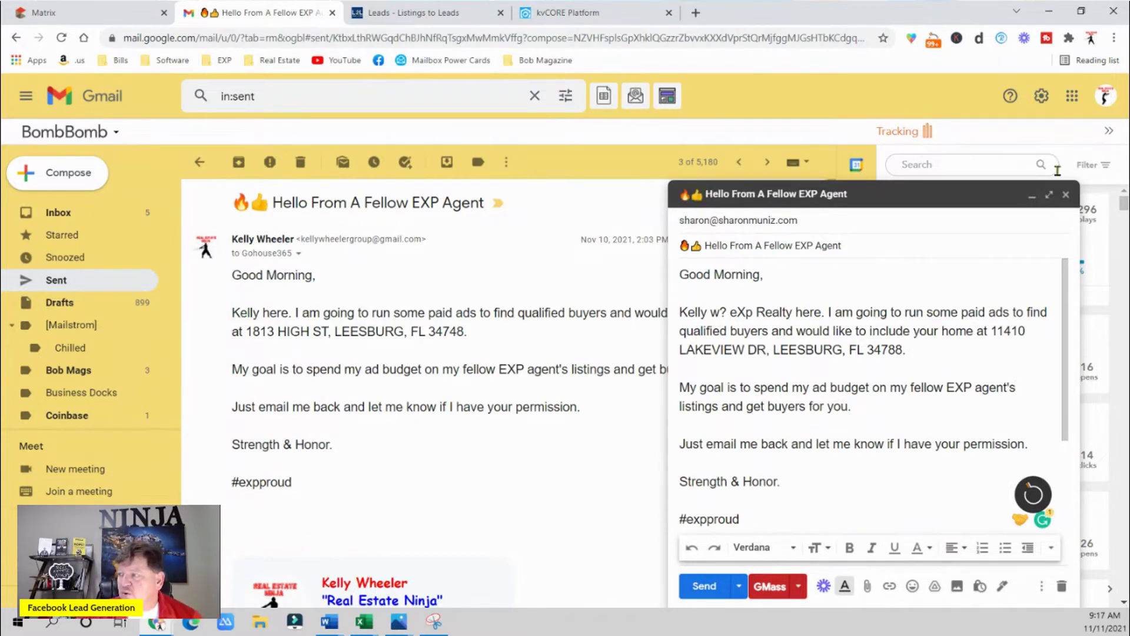
pyautogui.click(1067, 196)
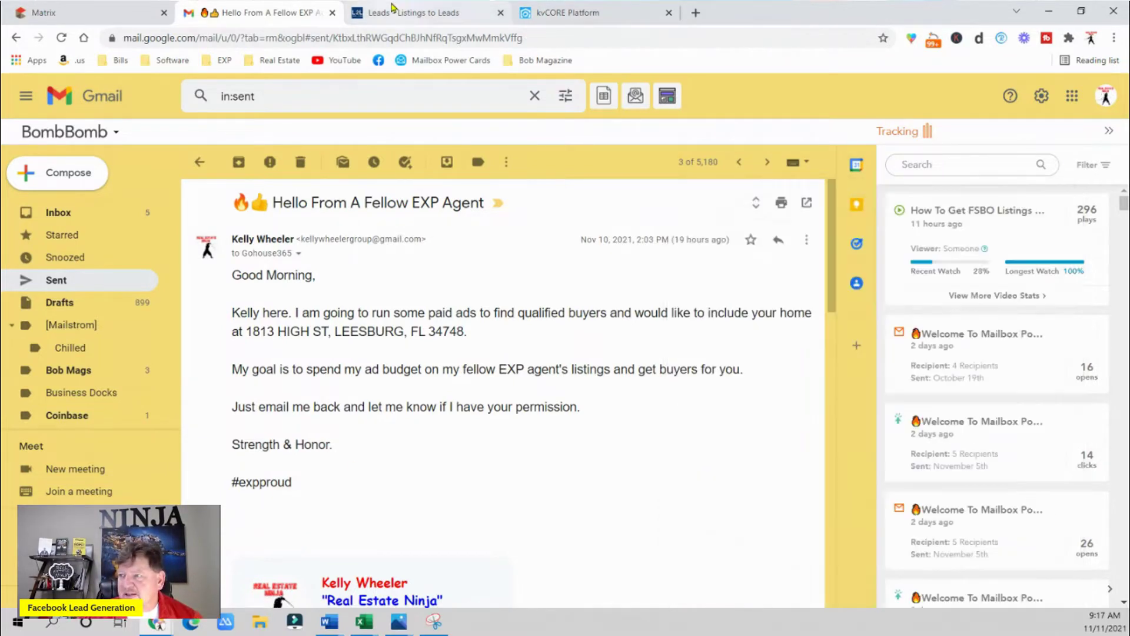
# Step: View the eleventh listing in Matrix again and reread the sent permission request to a fellow EXP agent in Gmail
pyautogui.click(412, 12)
pyautogui.click(129, 14)
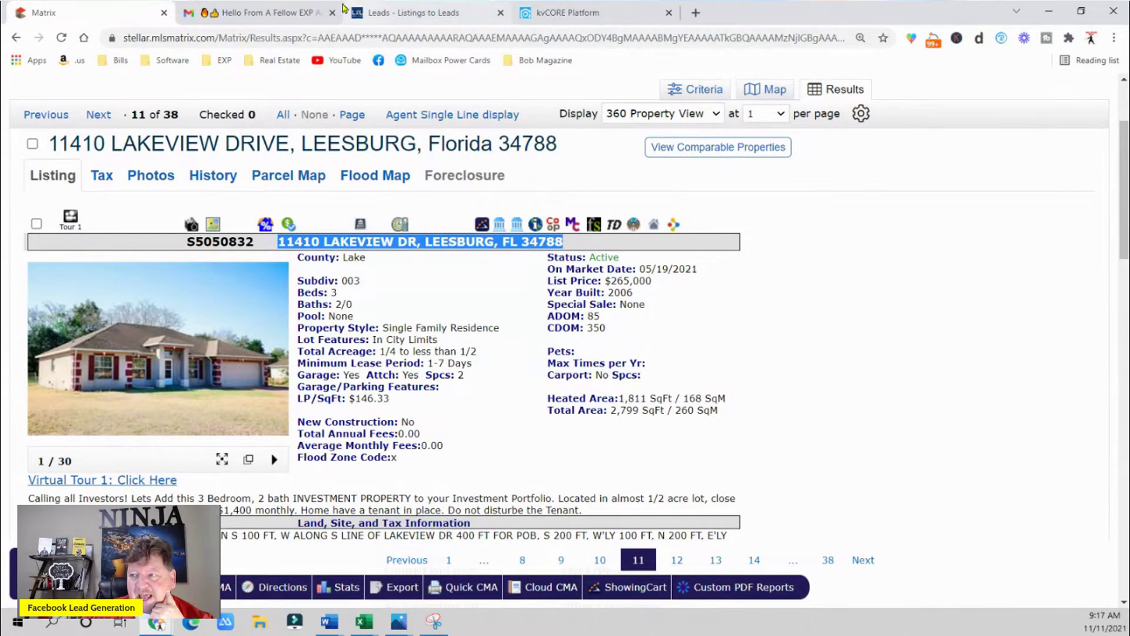
pyautogui.click(259, 12)
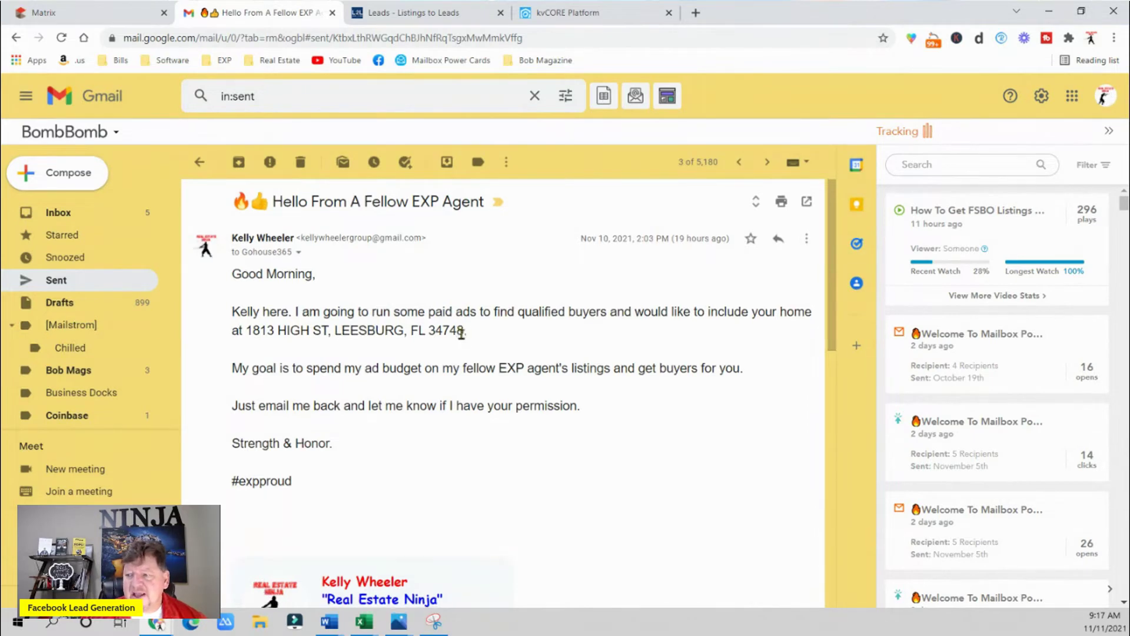
pyautogui.scroll(-2, 457, 330)
pyautogui.scroll(2, 454, 322)
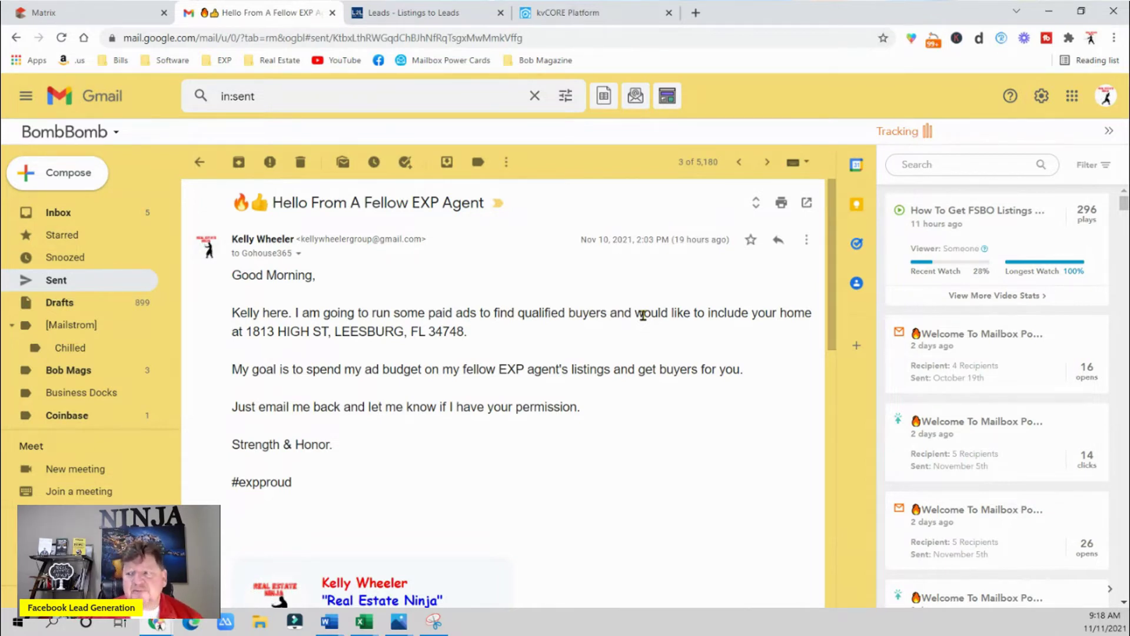
# Step: Switch to Listings to Leads and open the account's listings overview
pyautogui.click(404, 12)
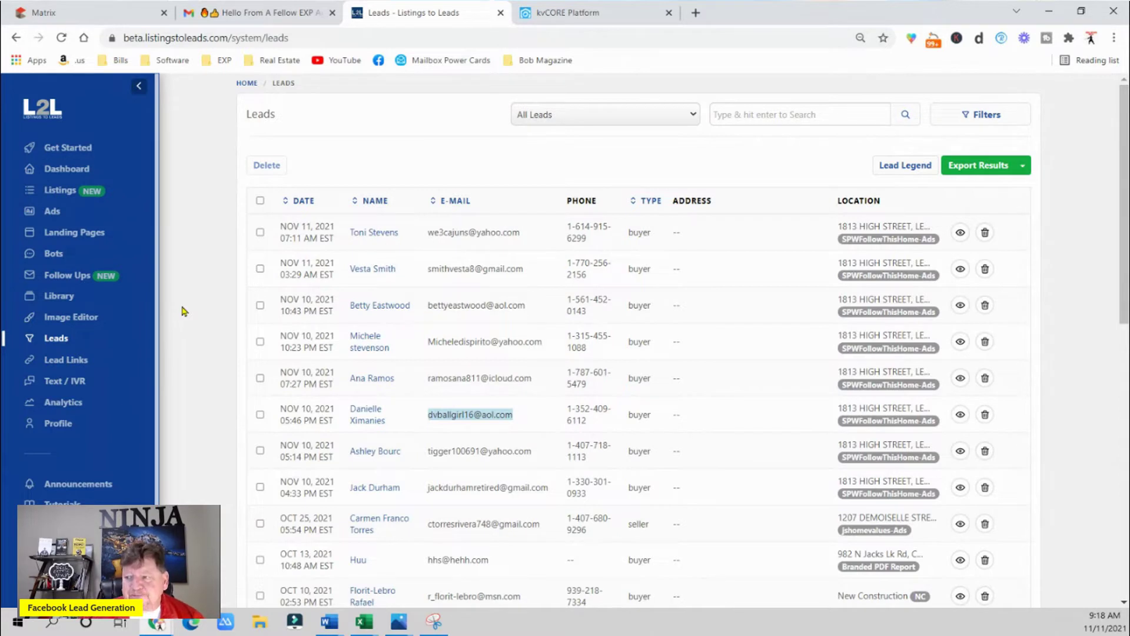
pyautogui.click(59, 197)
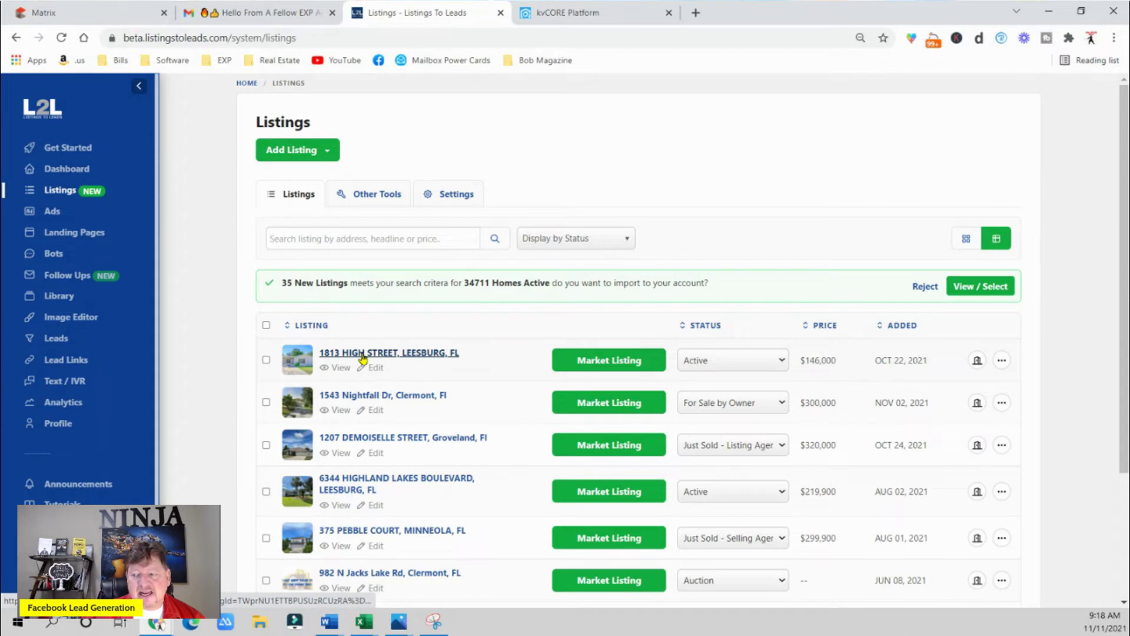
# Step: Open the marketing tools for the first listing, in Leesburg, and view its branded Lead Gen single property website
pyautogui.click(593, 361)
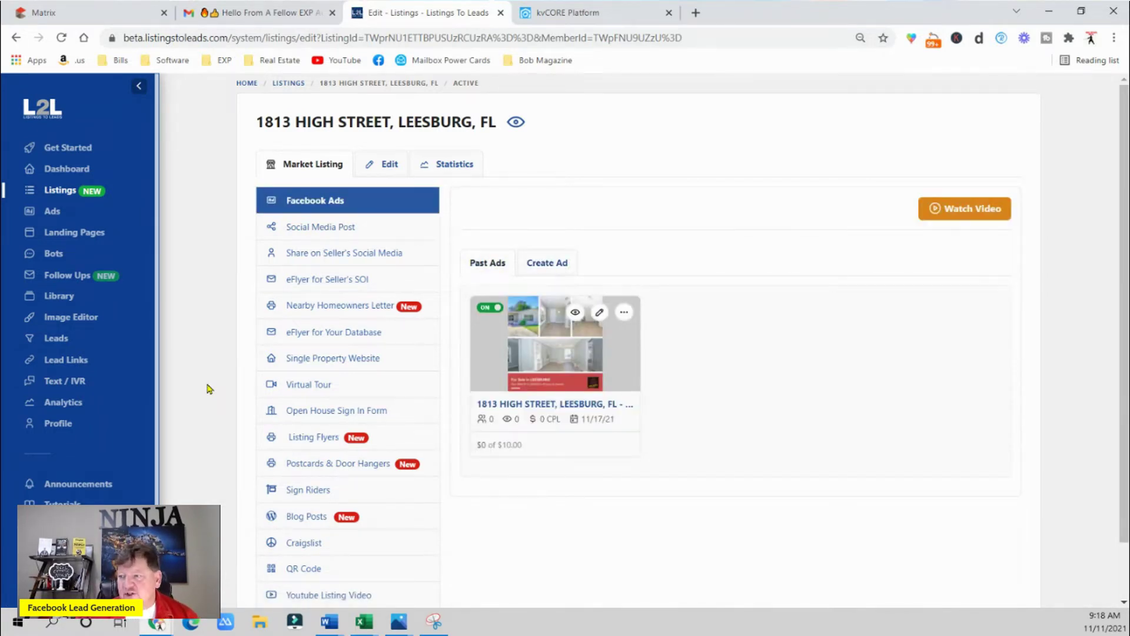
pyautogui.click(316, 359)
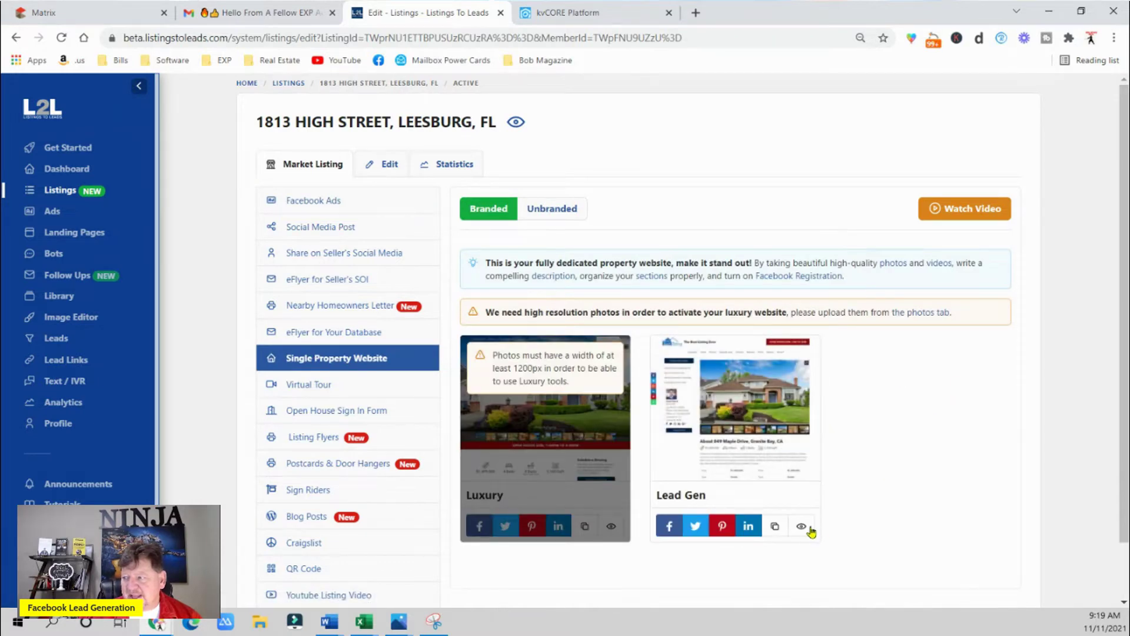
pyautogui.click(806, 528)
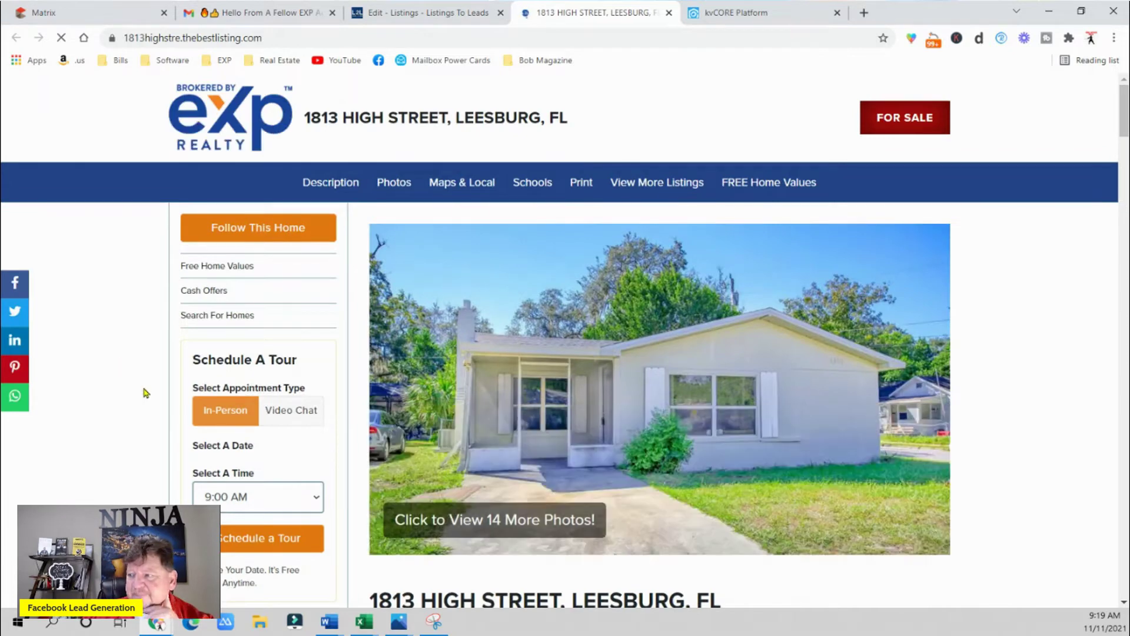
# Step: Look through the property website's details, dismiss the tour registration prompt and close the website to return to the listing's marketing tools
pyautogui.scroll(-5, 146, 387)
pyautogui.scroll(-2, 147, 389)
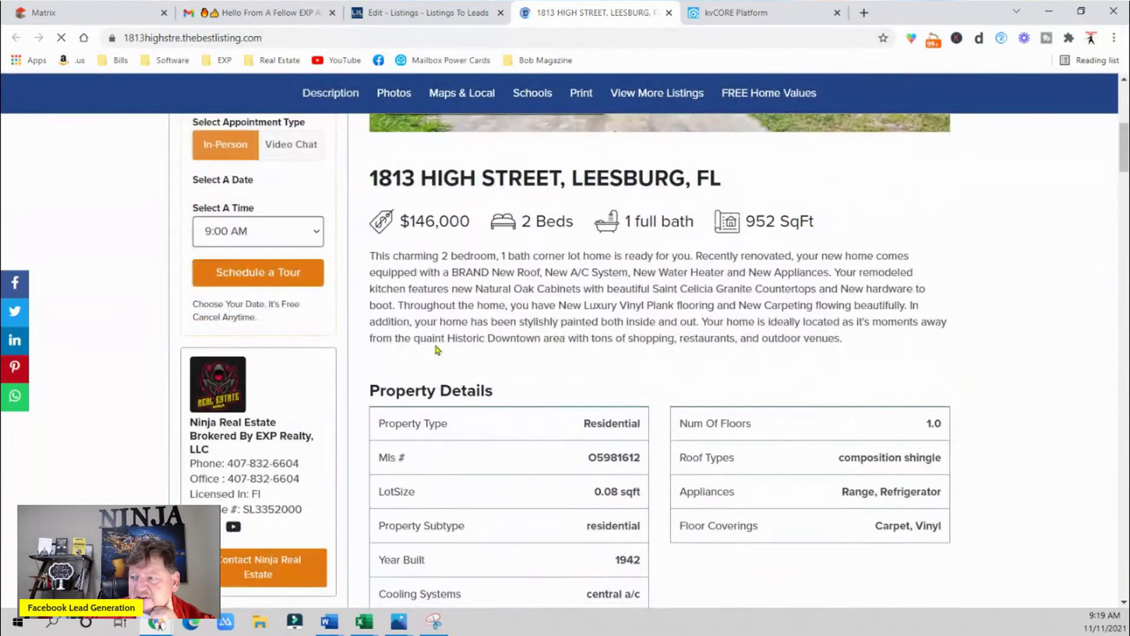
pyautogui.scroll(-2, 575, 318)
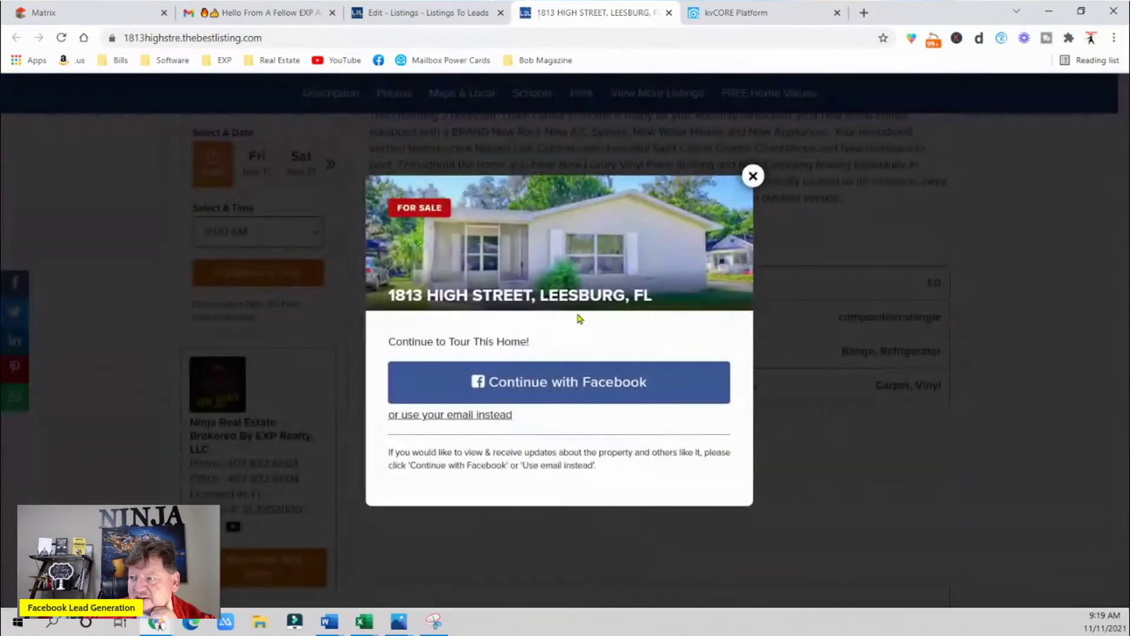
pyautogui.click(753, 175)
pyautogui.scroll(-5, 706, 224)
pyautogui.scroll(7, 626, 247)
pyautogui.scroll(6, 626, 247)
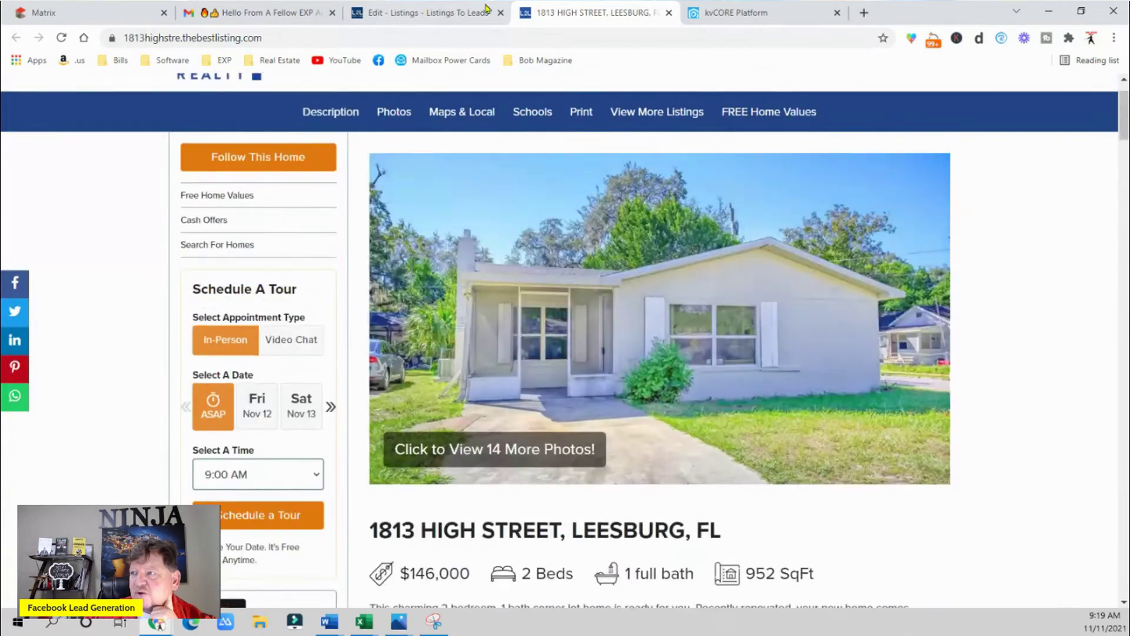
pyautogui.click(420, 13)
pyautogui.click(669, 12)
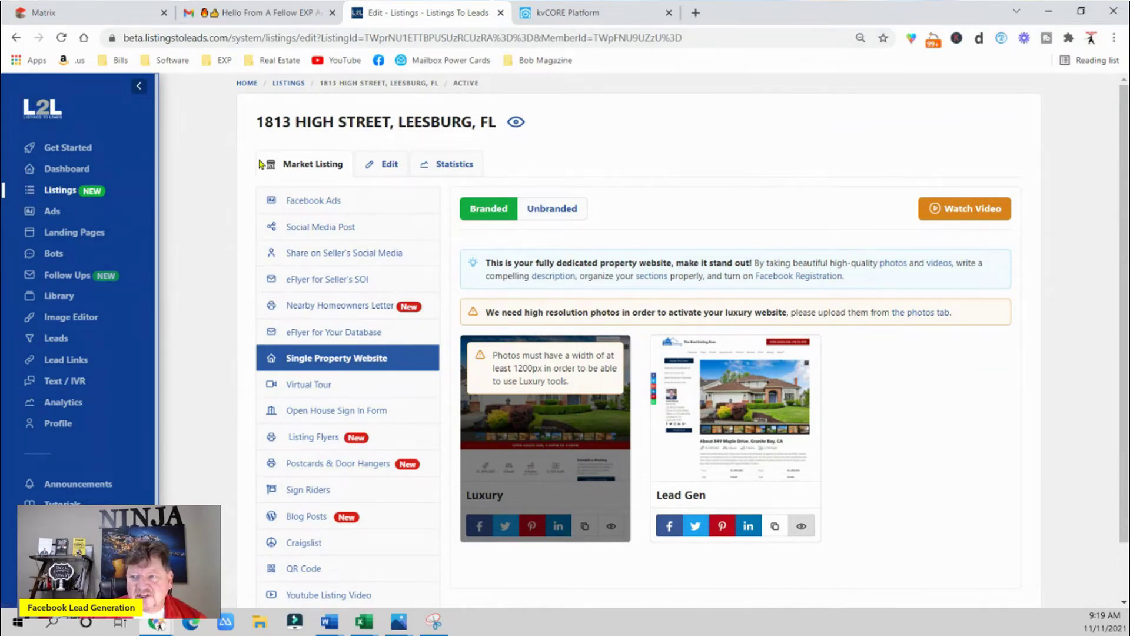
# Step: Create a For Sale listing ad for the Leesburg property and open its budget type choices
pyautogui.click(53, 212)
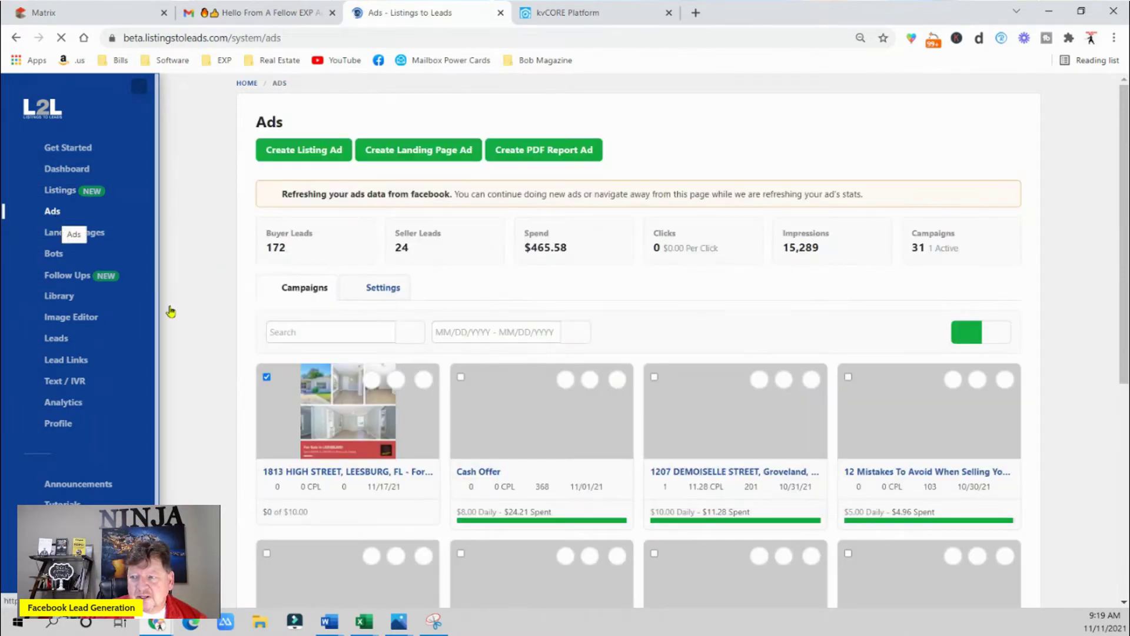
pyautogui.click(300, 154)
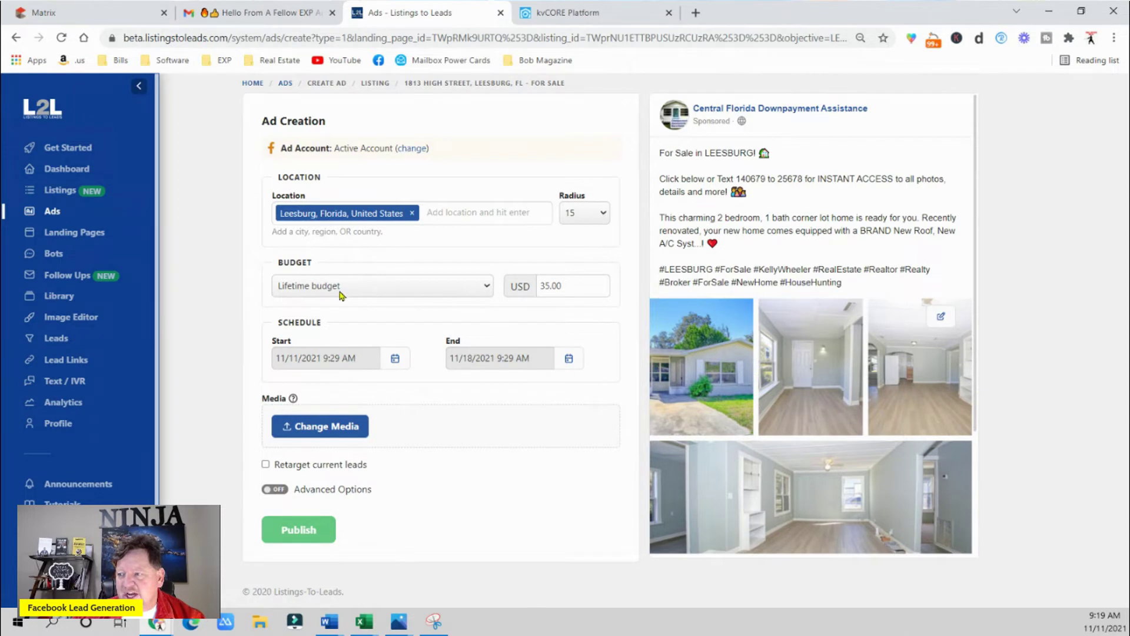
pyautogui.click(321, 292)
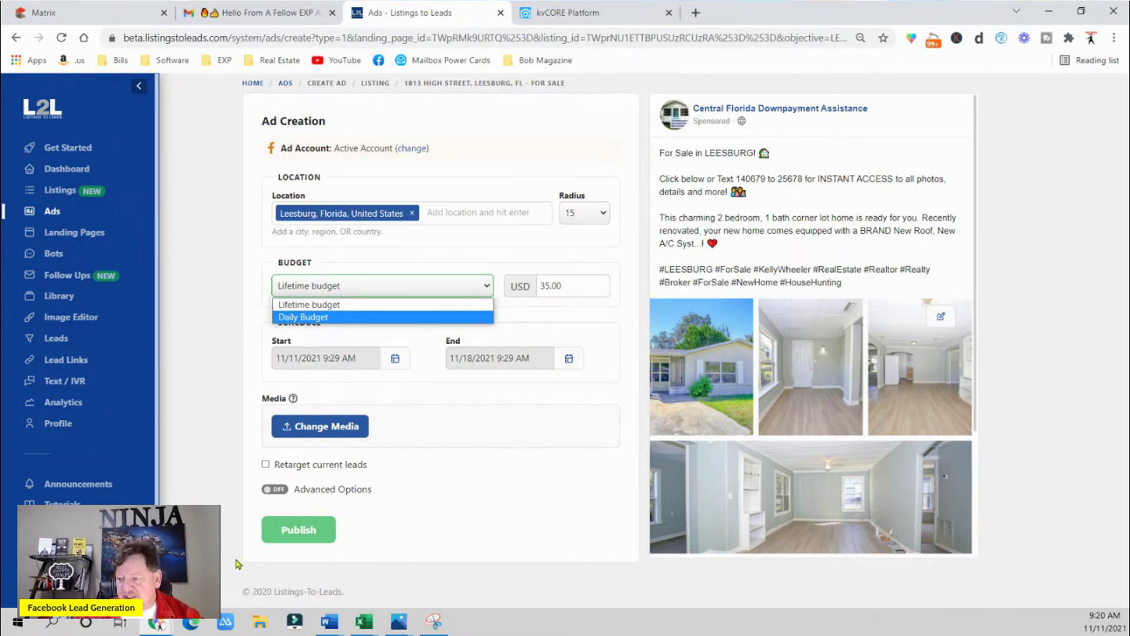
# Step: Switch to the Photos app to view the saved images of the Leesburg ad and its Facebook results, and close both
pyautogui.click(268, 628)
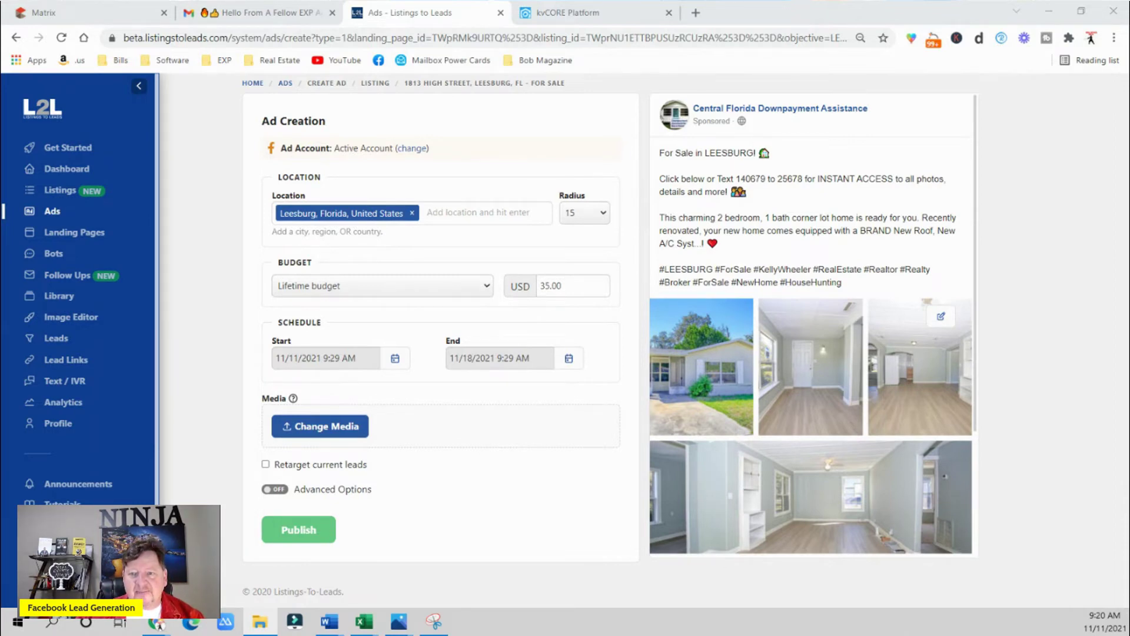
pyautogui.click(399, 621)
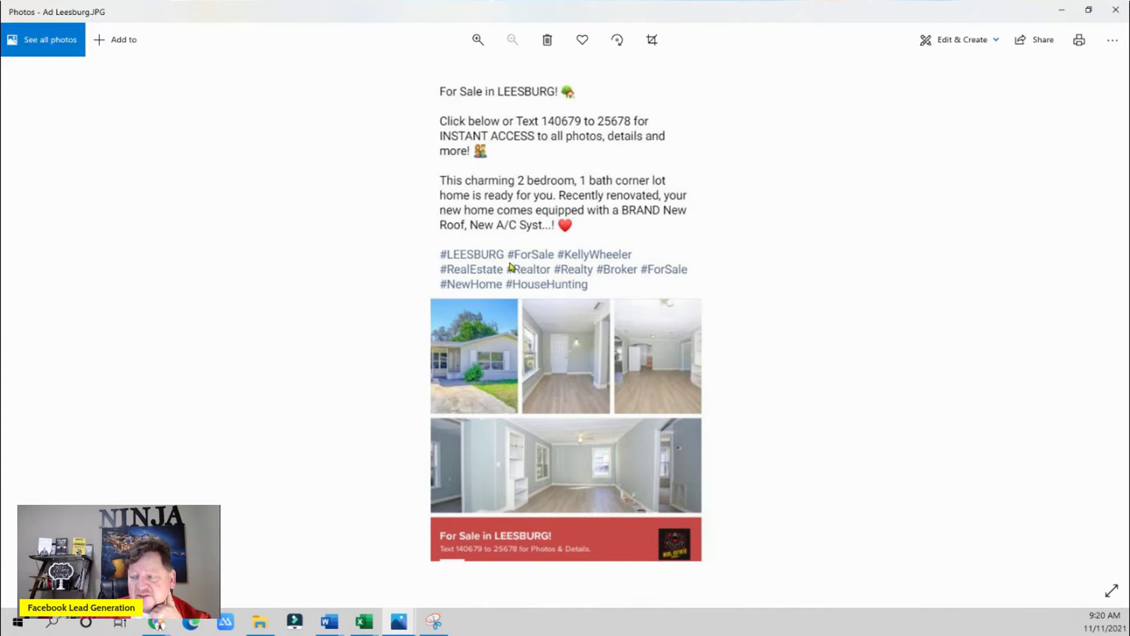
pyautogui.click(1111, 13)
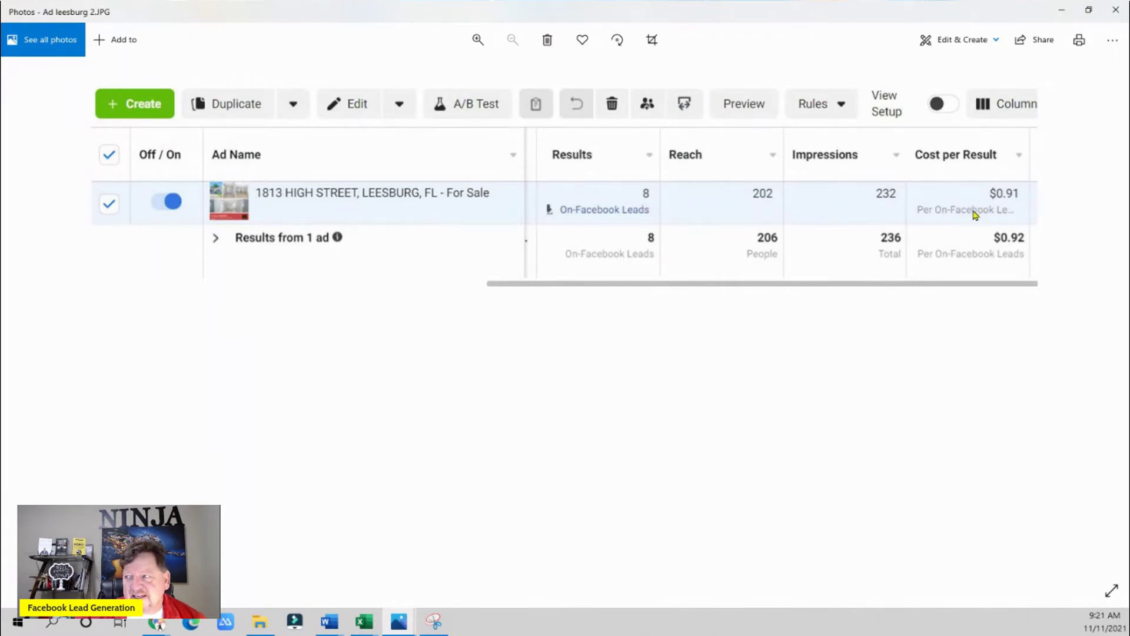
pyautogui.click(1115, 11)
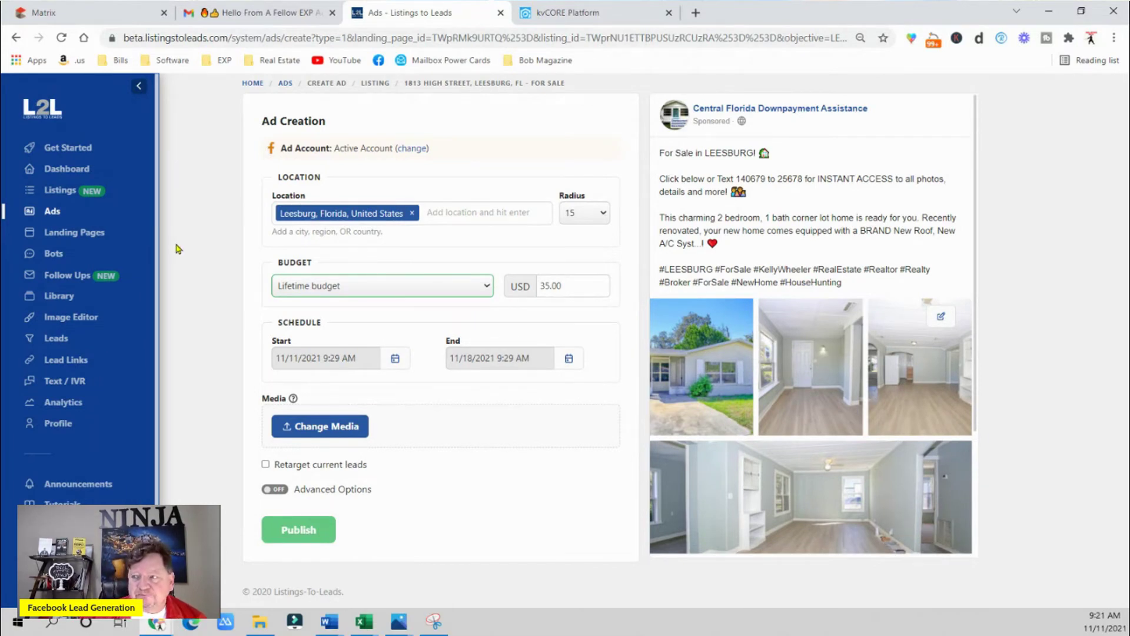
# Step: Close the Matrix and Gmail pages and switch to the Buyer 2021 campaign in kvCORE
pyautogui.click(163, 12)
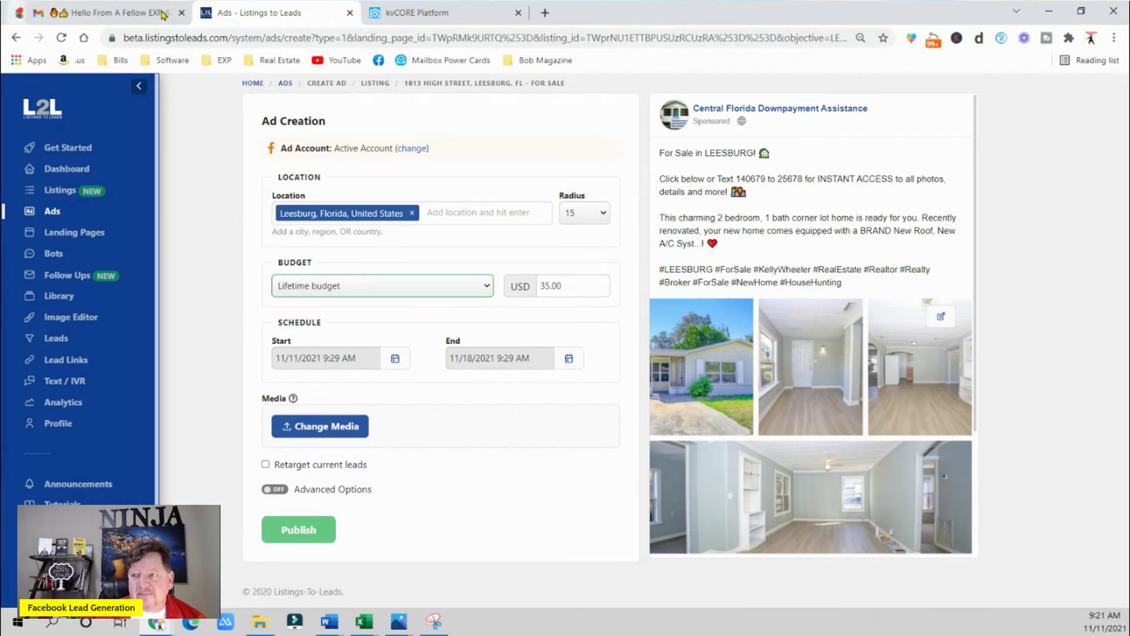
pyautogui.click(164, 12)
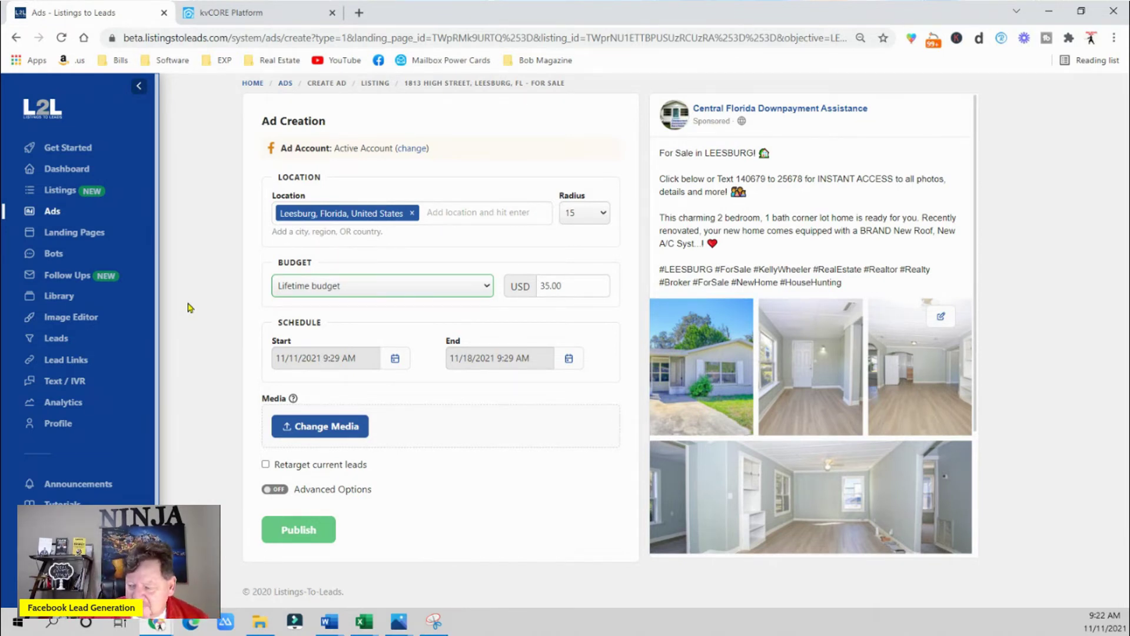
pyautogui.click(297, 10)
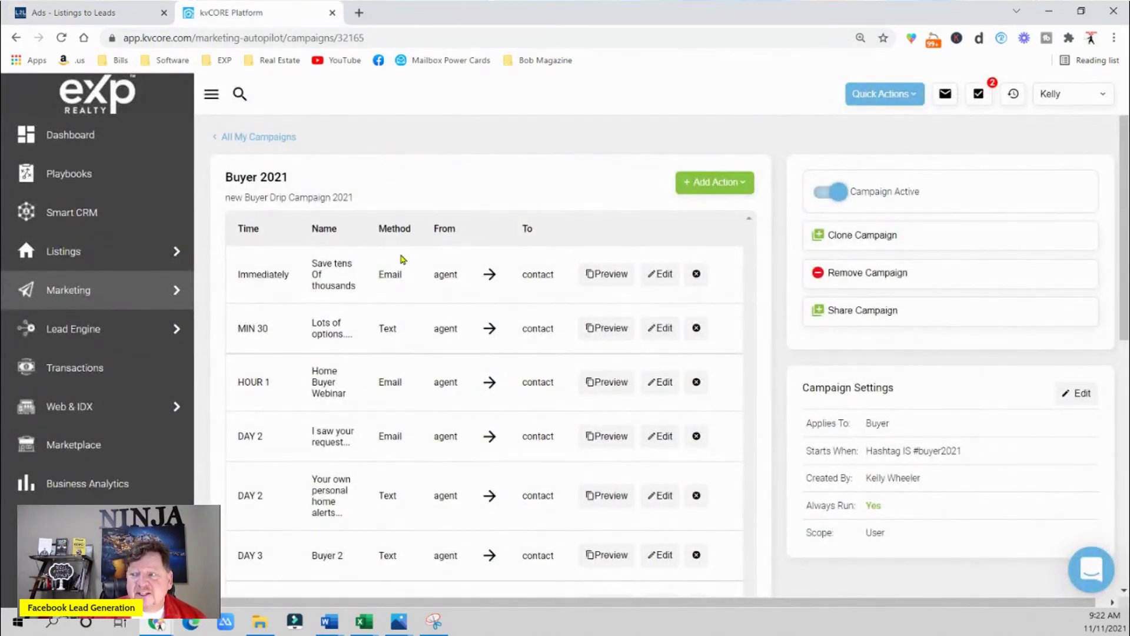
# Step: Look through the Buyer 2021 campaign's scheduled actions and preview the immediate "Save tens Of thousands" email
pyautogui.scroll(-2, 405, 259)
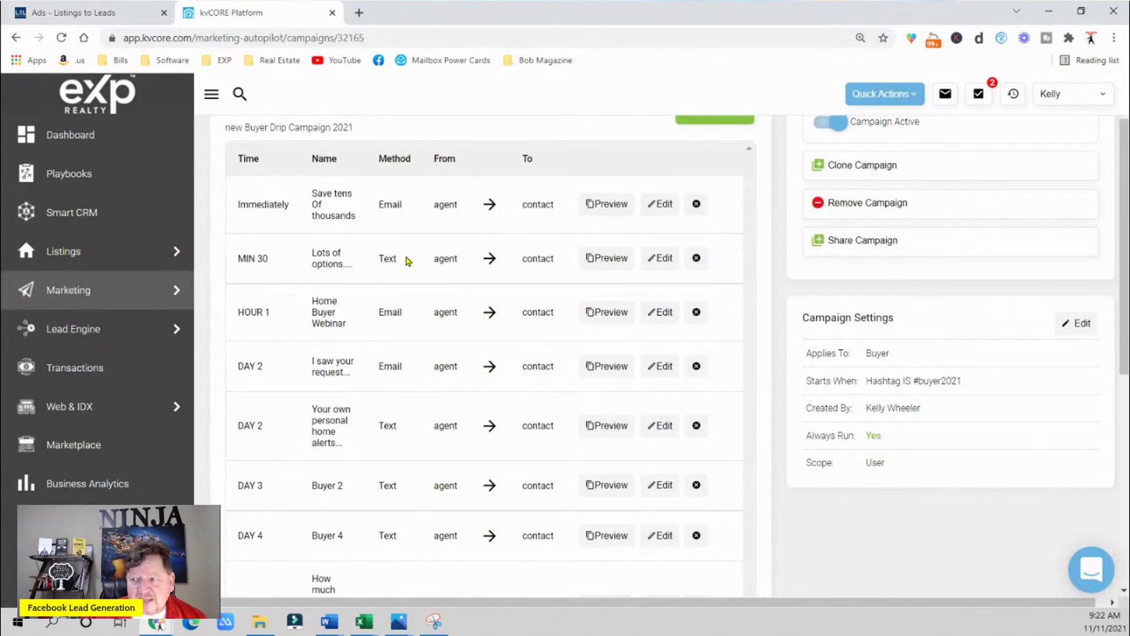
pyautogui.scroll(-5, 406, 260)
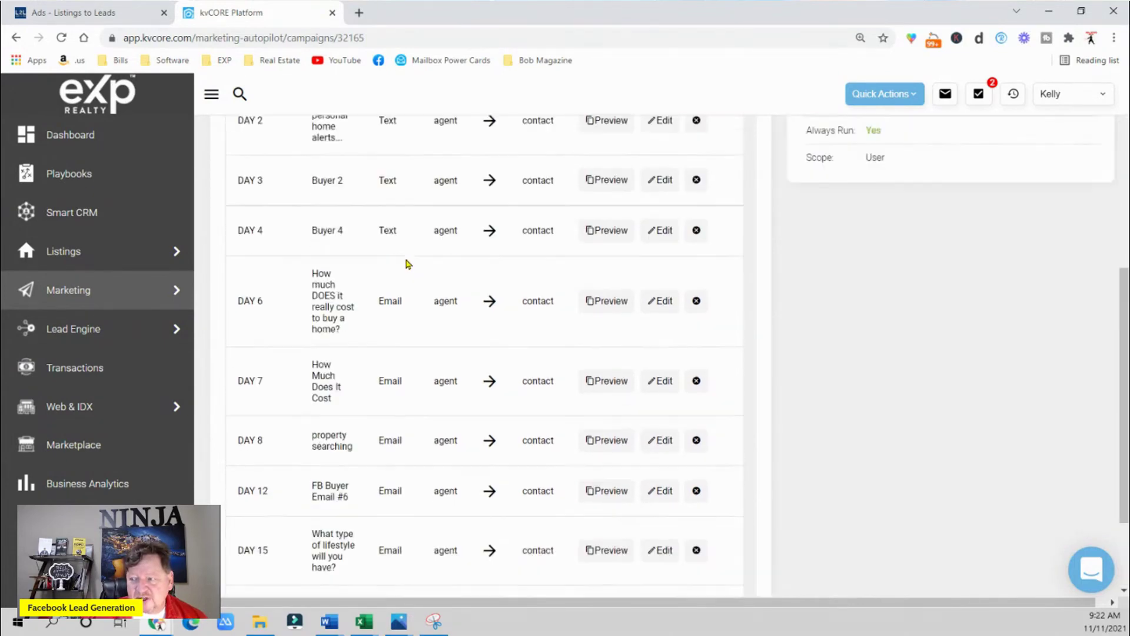
pyautogui.scroll(6, 406, 263)
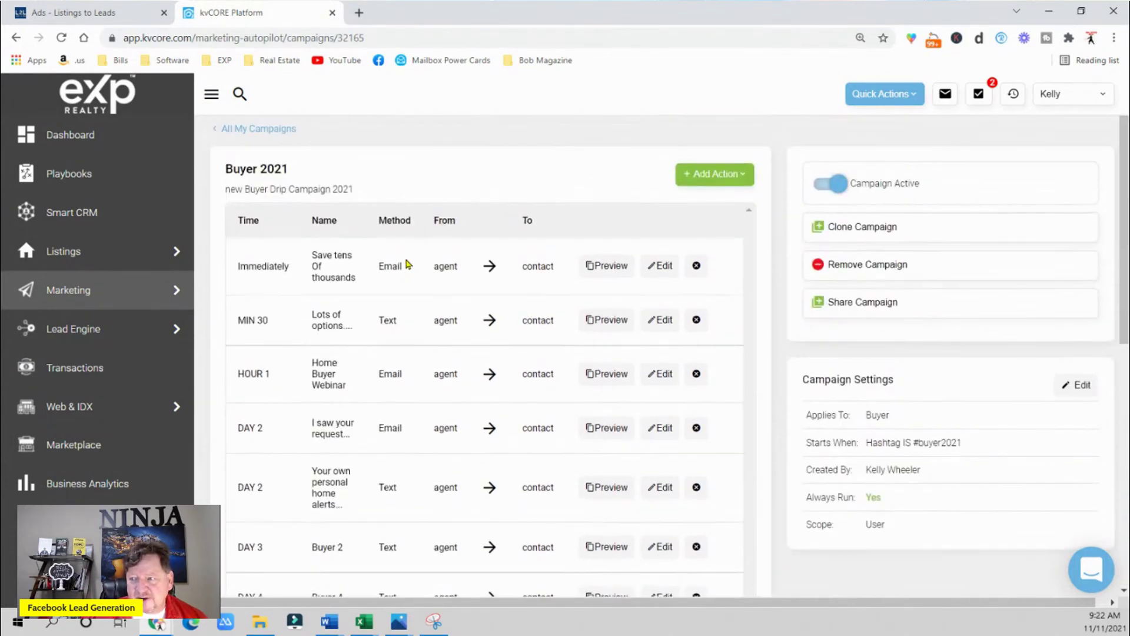
pyautogui.click(615, 268)
pyautogui.scroll(-3, 478, 376)
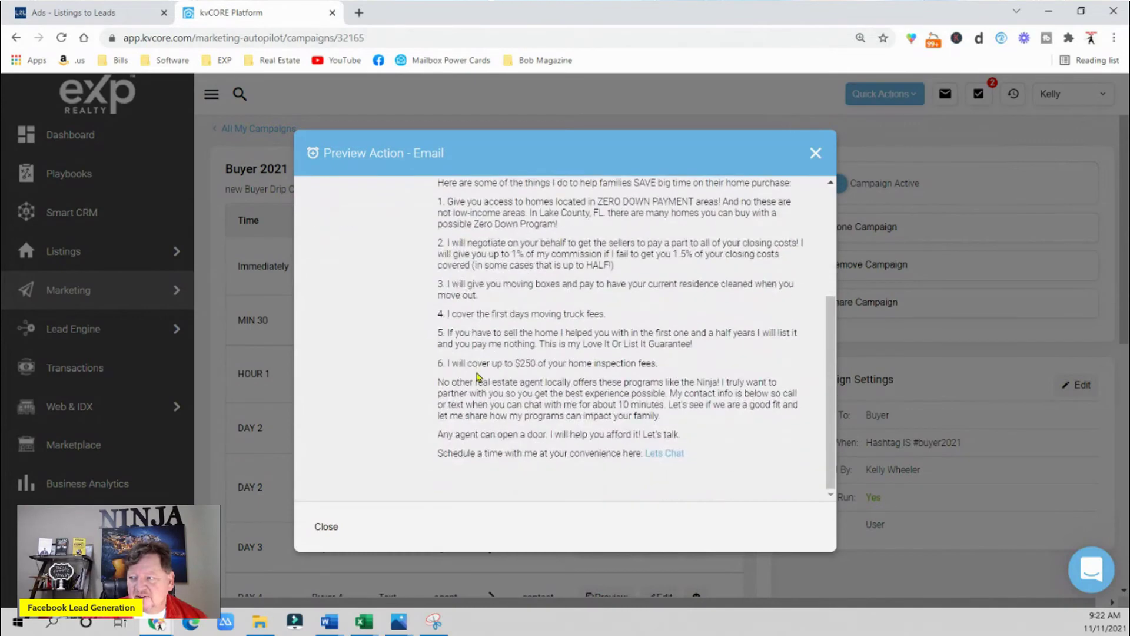
pyautogui.scroll(5, 478, 377)
pyautogui.scroll(-5, 478, 377)
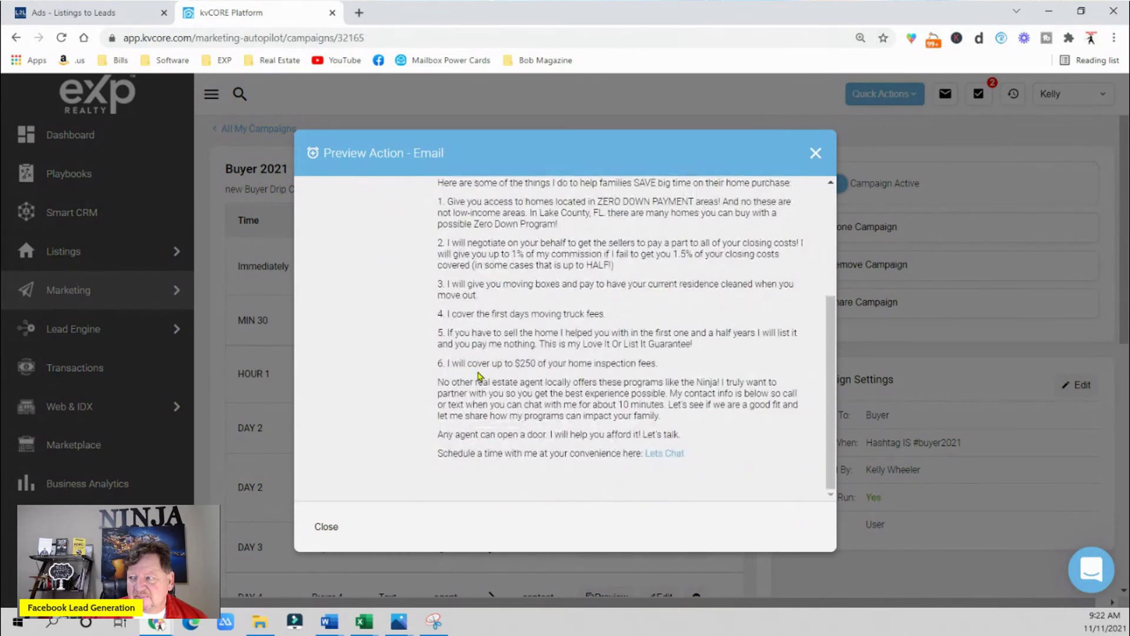
pyautogui.click(817, 158)
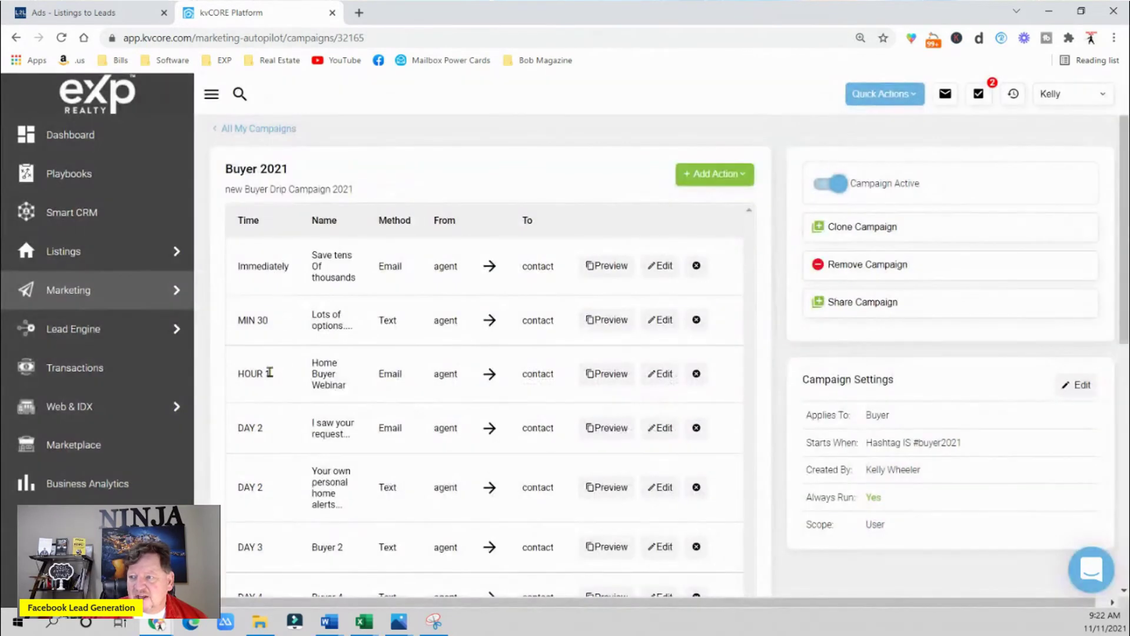
# Step: Preview the 30-minute "Lots of options" text and the one-hour "Home Buyer Webinar" email in the campaign
pyautogui.click(613, 320)
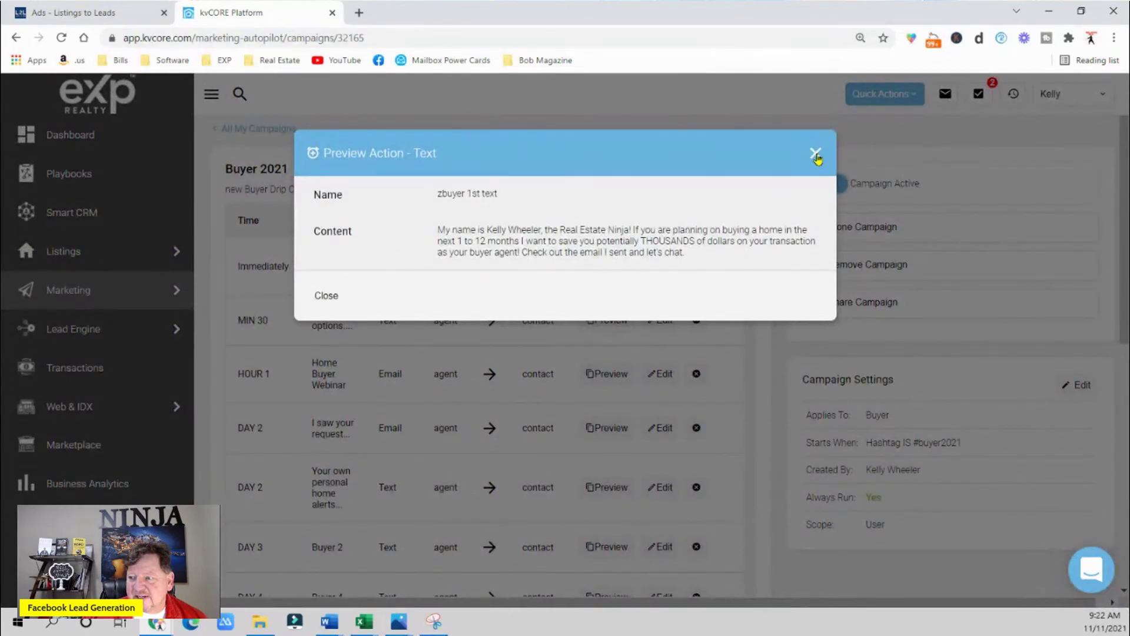
pyautogui.click(817, 156)
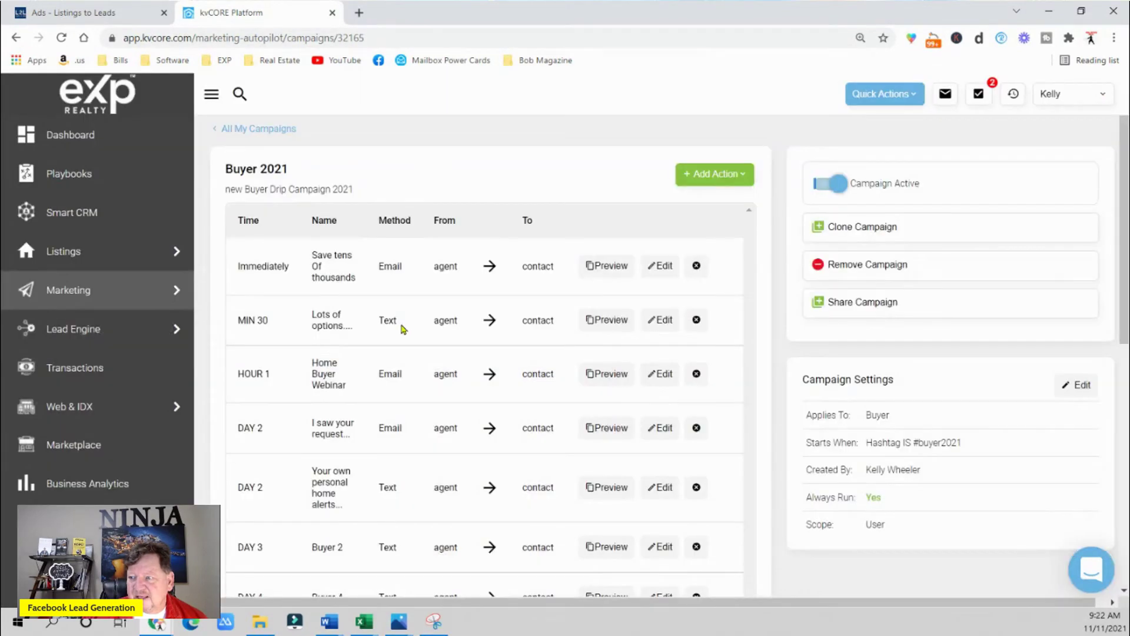
pyautogui.click(617, 380)
pyautogui.scroll(-2, 487, 398)
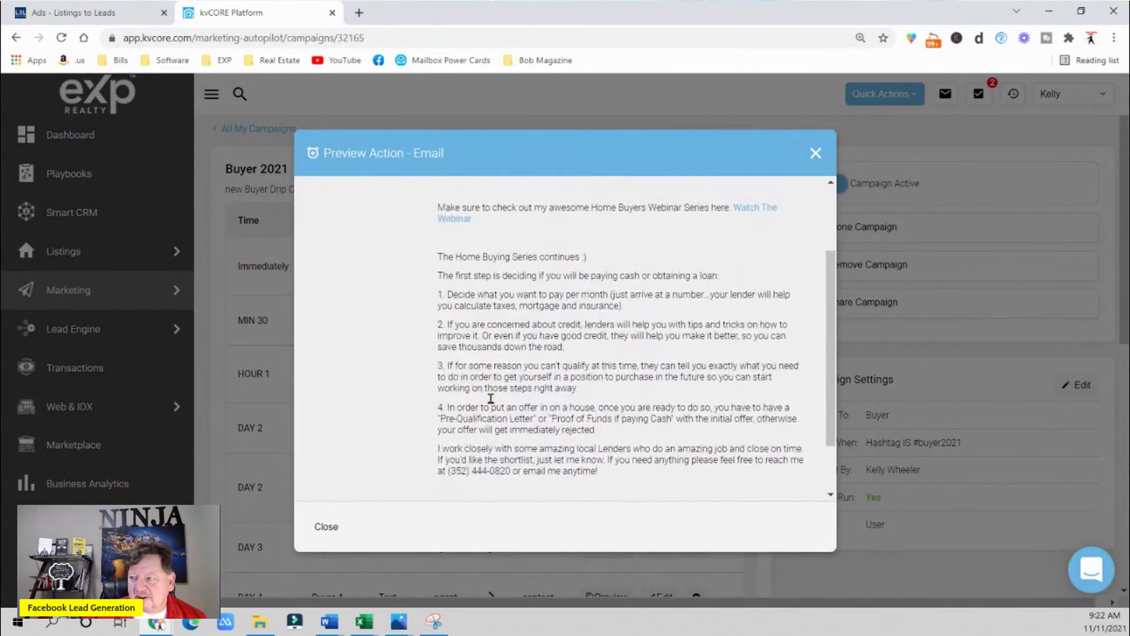
pyautogui.scroll(-1, 489, 395)
pyautogui.scroll(3, 487, 394)
pyautogui.click(815, 152)
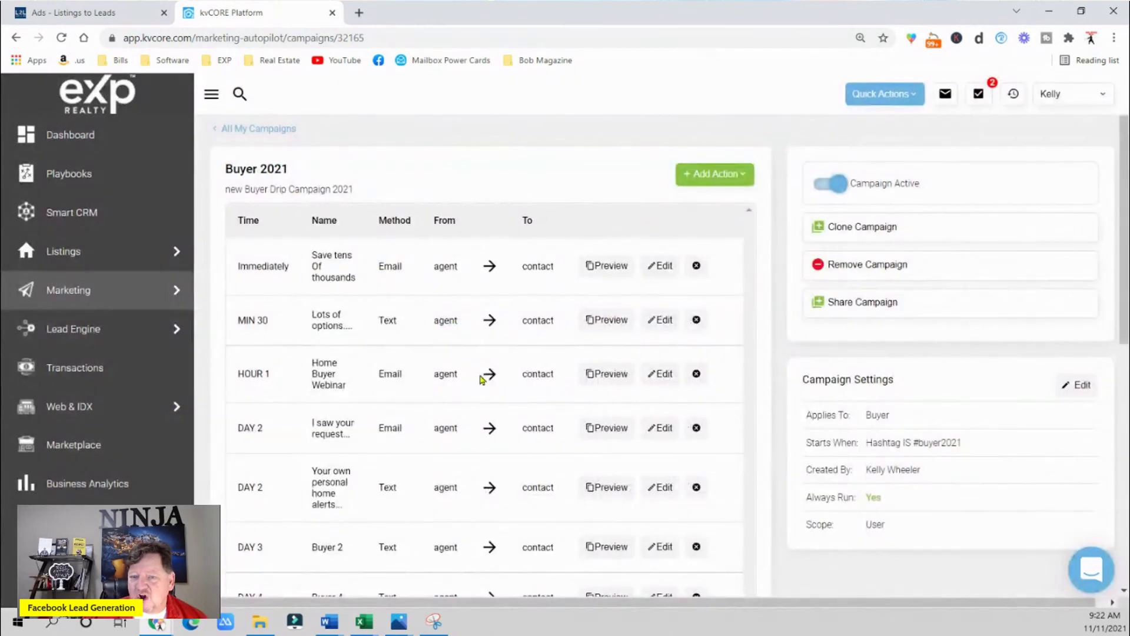